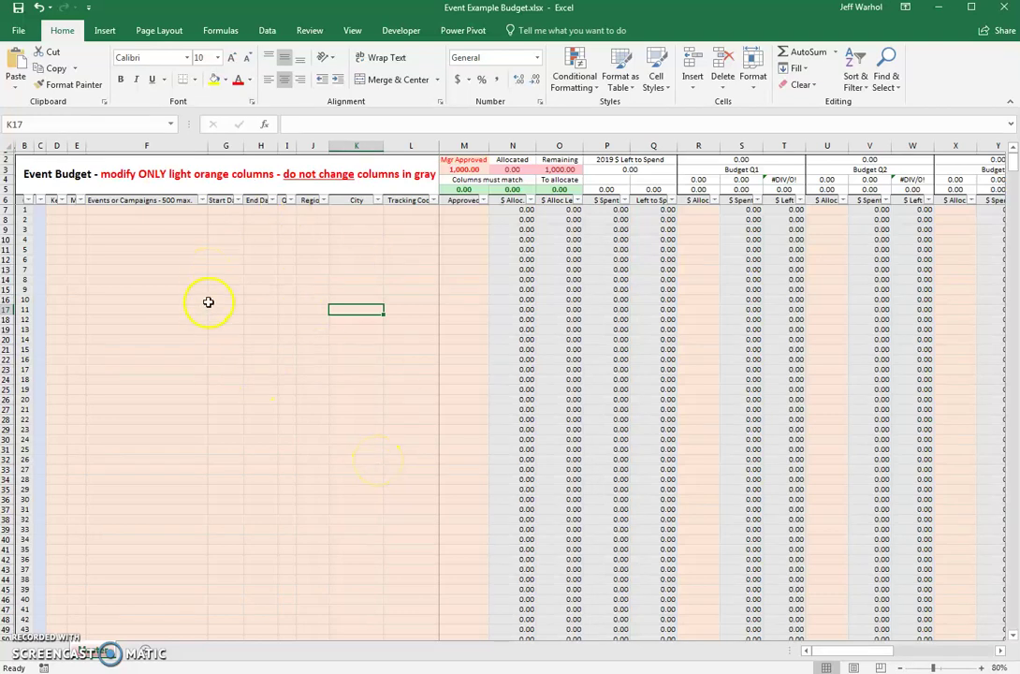
Step: Highlight the orange entry columns and then the gray calculated columns to point them out
left_click(204, 350)
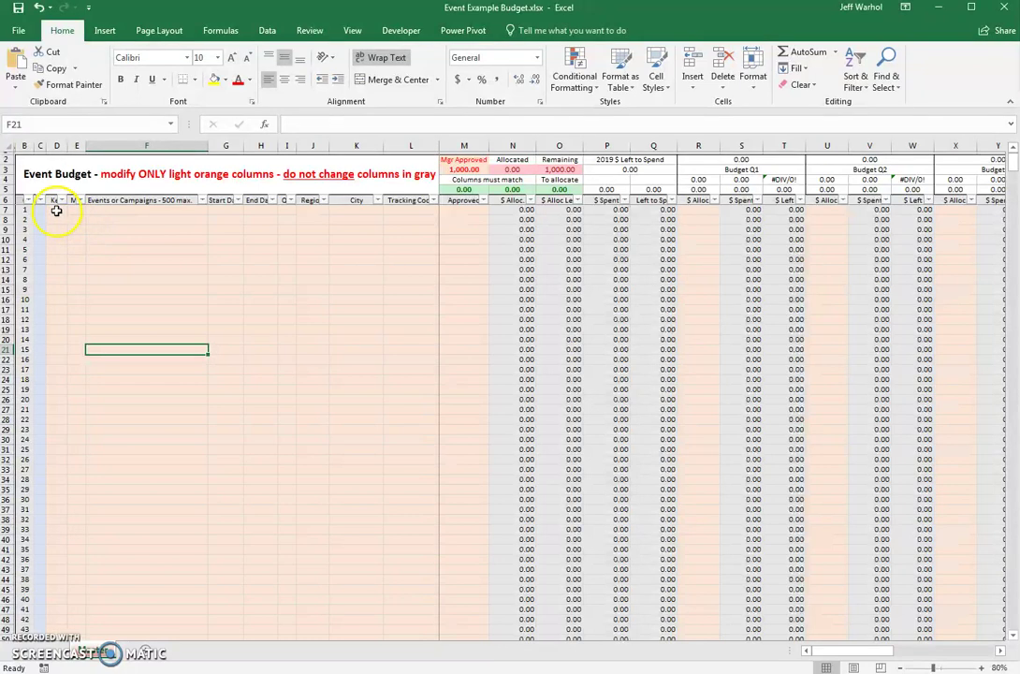
left_click_drag(56, 212, 457, 400)
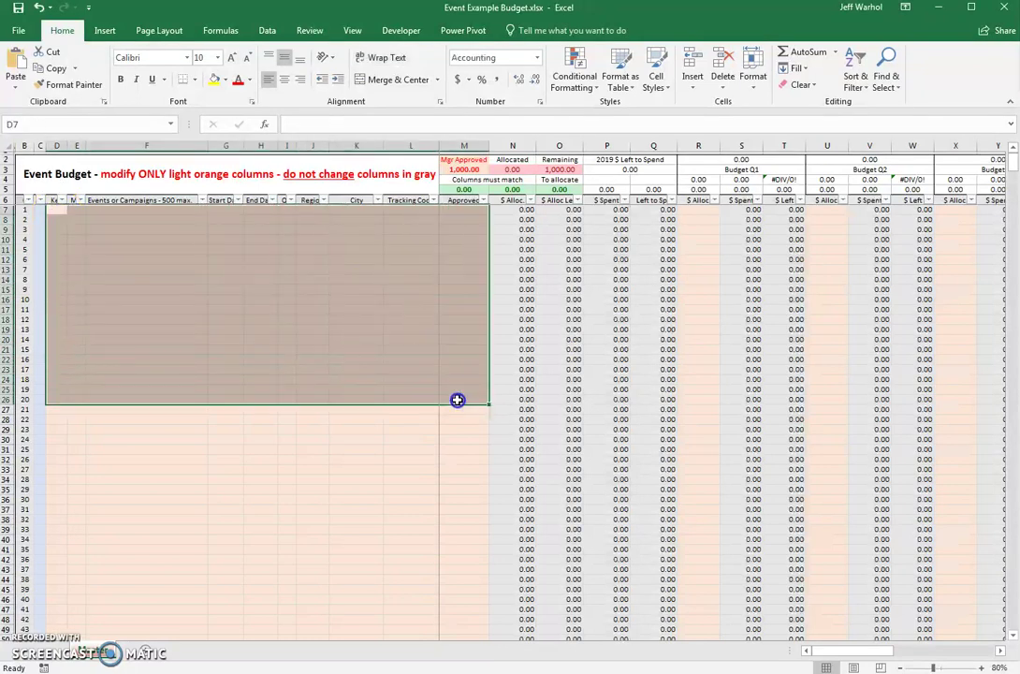
left_click(395, 440)
left_click_drag(520, 215, 652, 527)
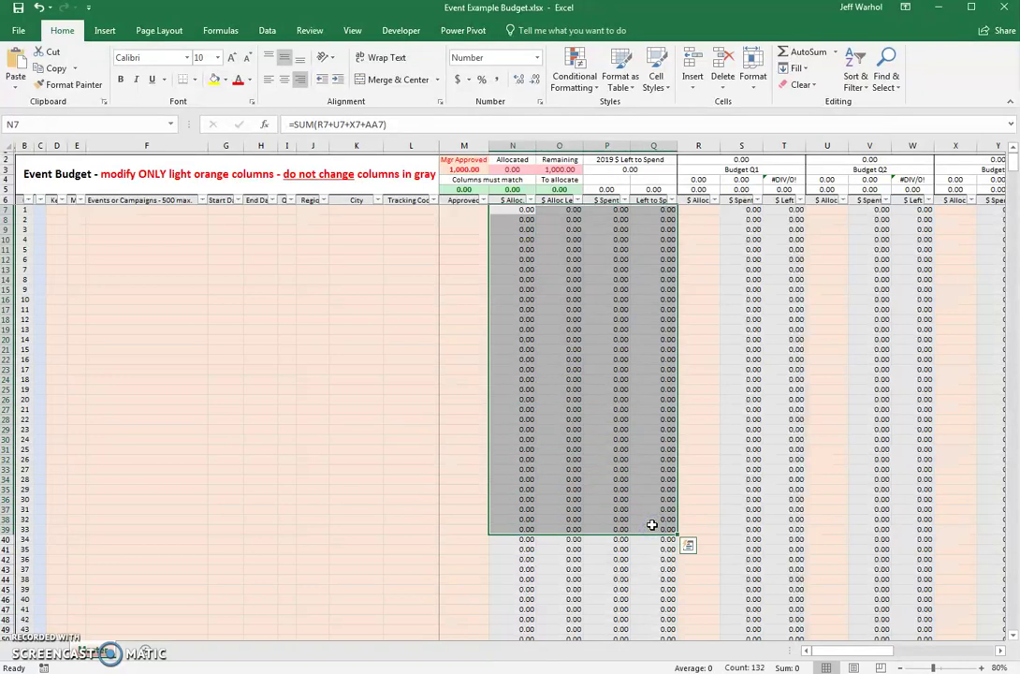
left_click(714, 301)
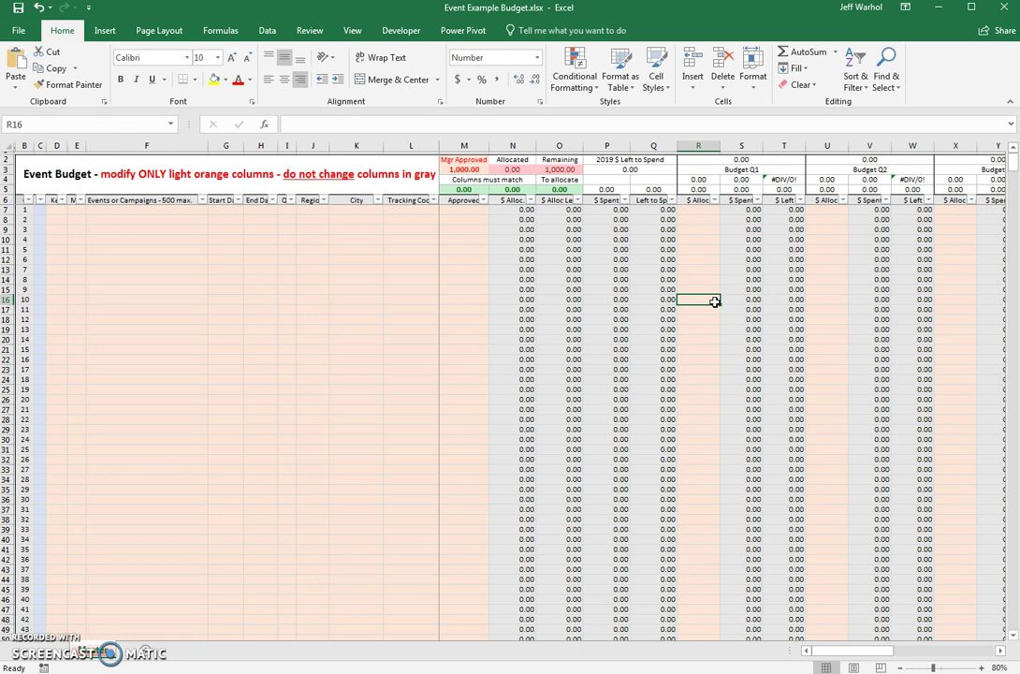
Step: Zoom the sheet view in a couple of steps
left_click(410, 271)
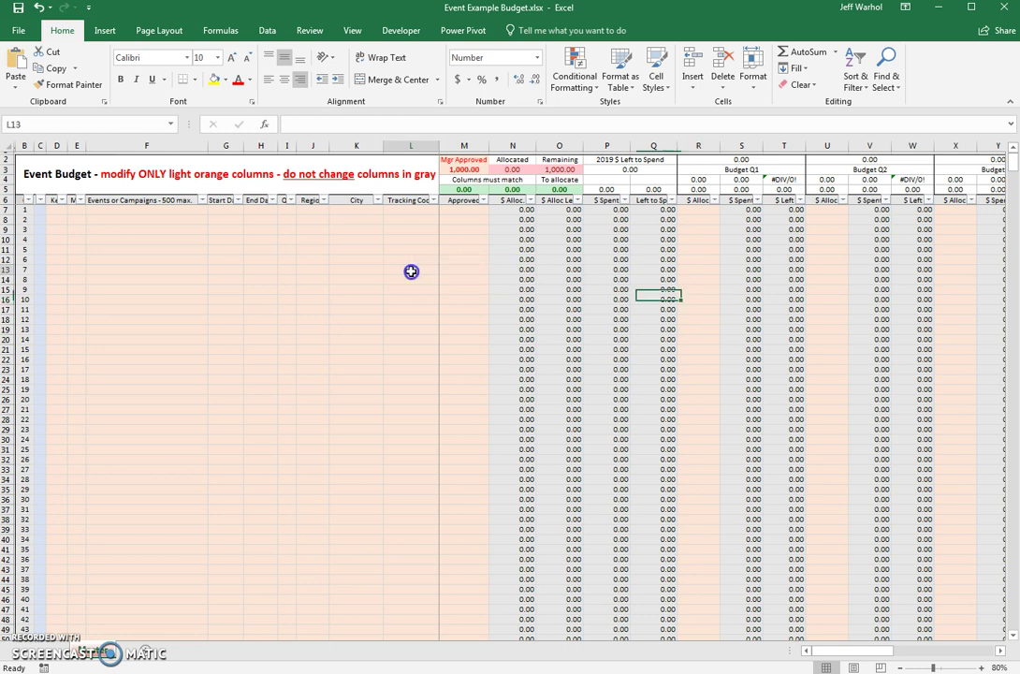
left_click(981, 668)
left_click(981, 667)
left_click(981, 667)
Step: Enlarge the sheet to 110% and check the Key column heading
left_click(328, 372)
left_click(327, 449)
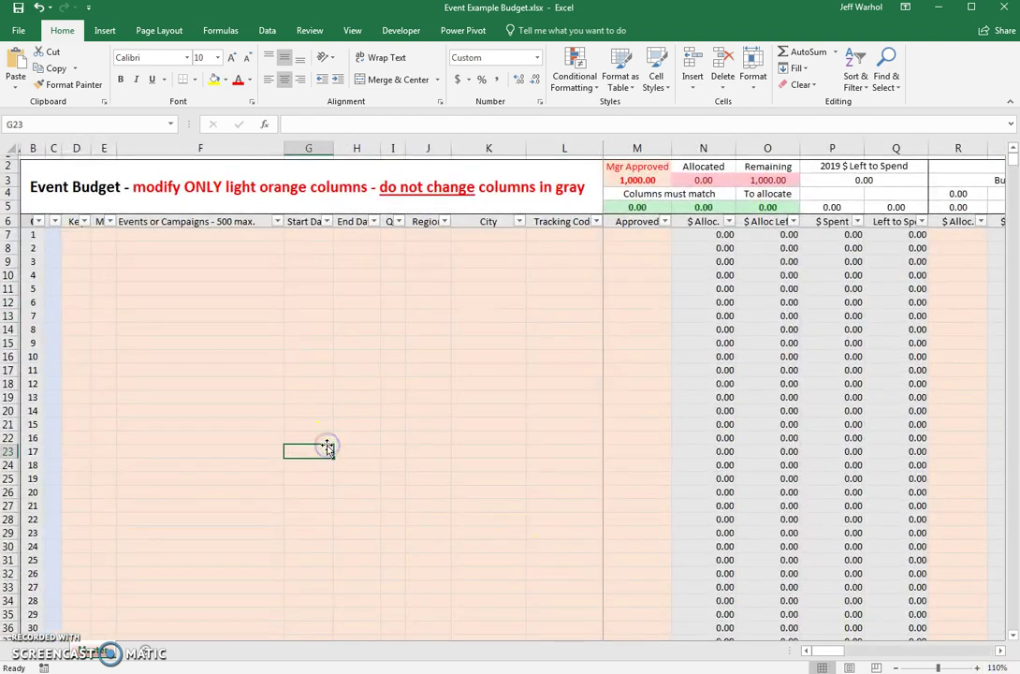
left_click(76, 221)
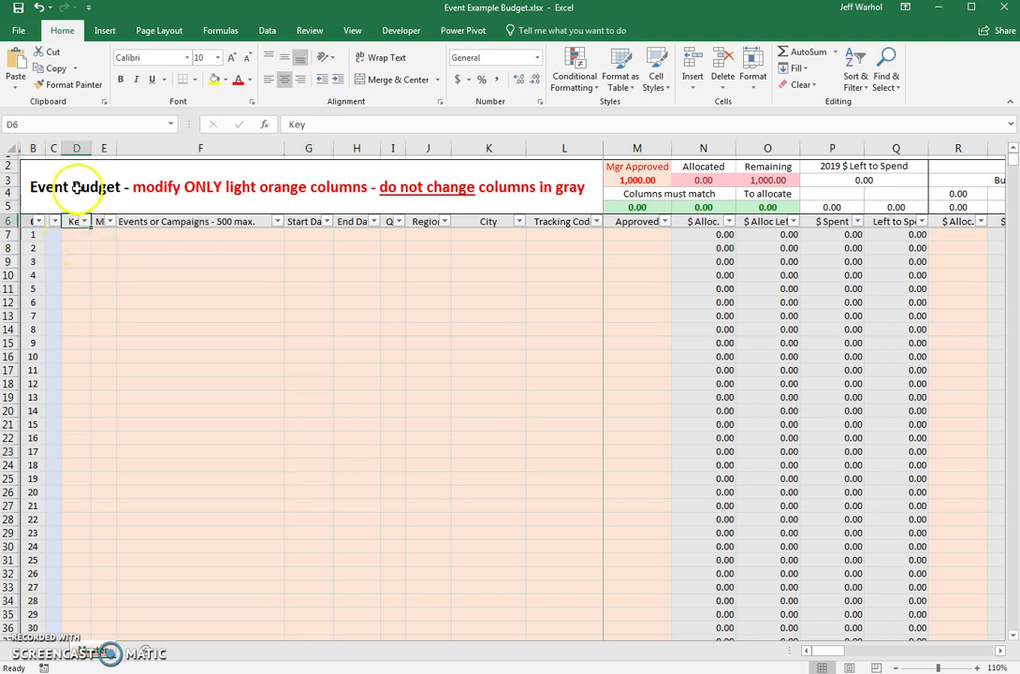
Step: Enter the Key initials and the MM initials in the first event row
left_click(80, 235)
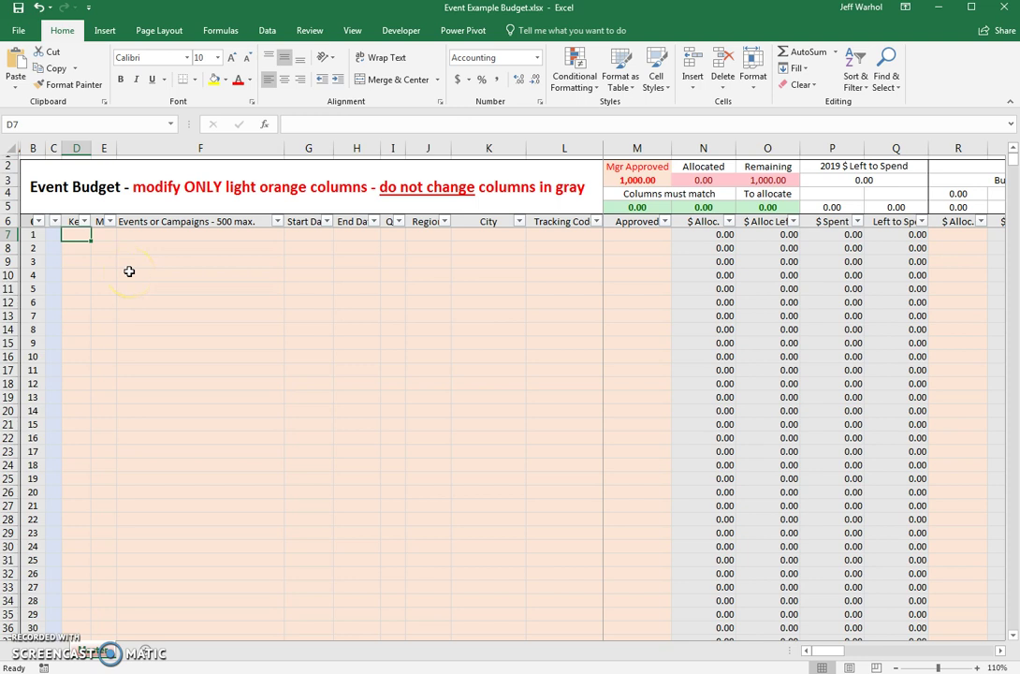
type("TS")
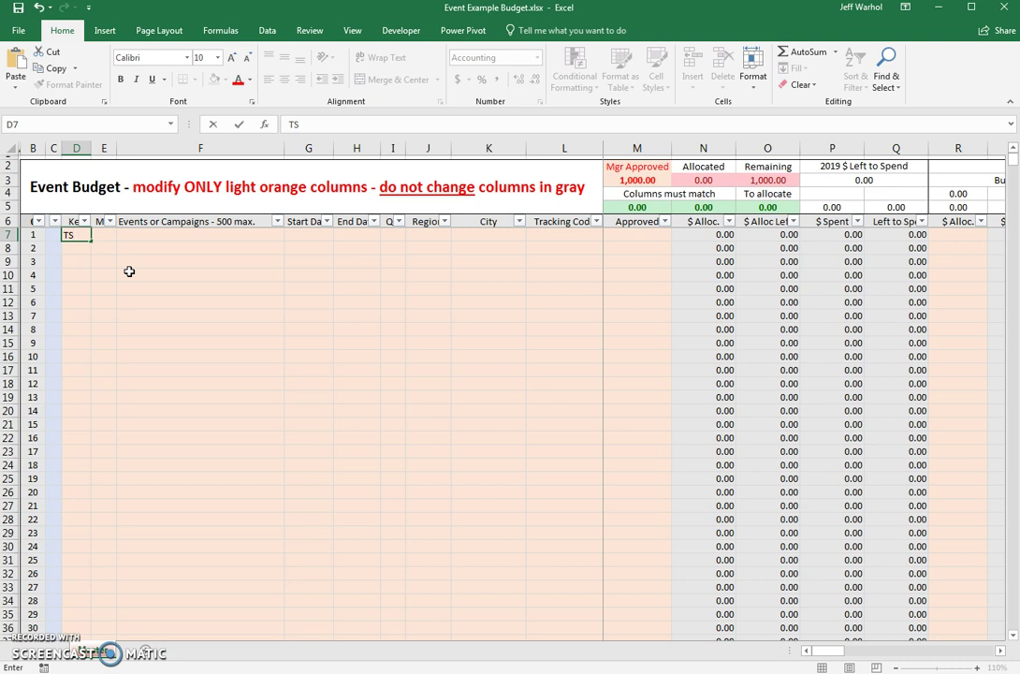
key("Up")
key("Right")
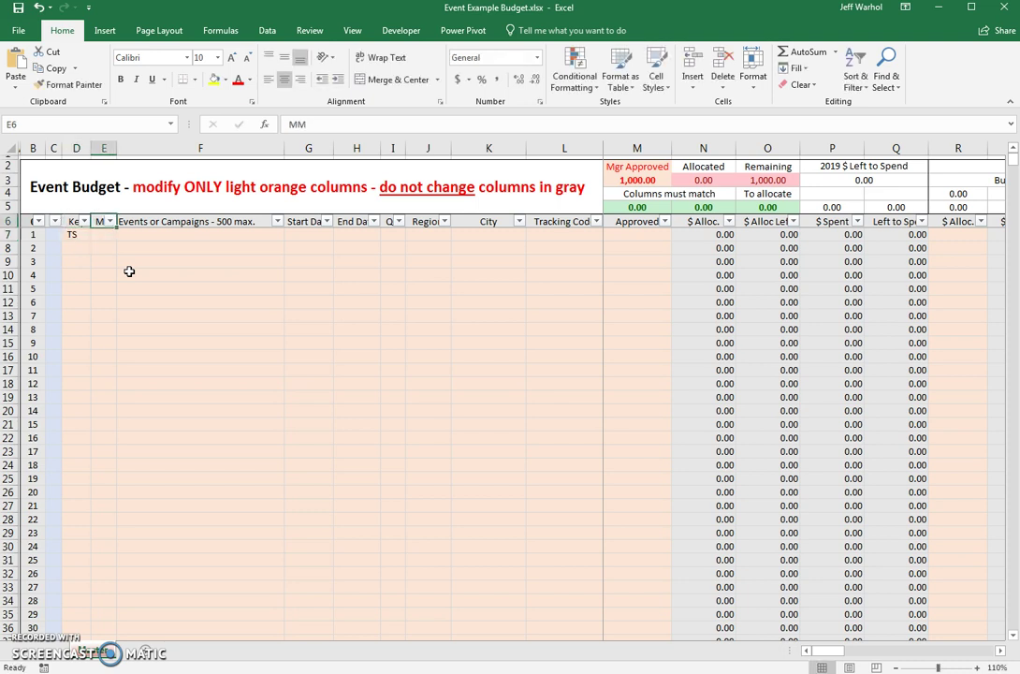
key("Down")
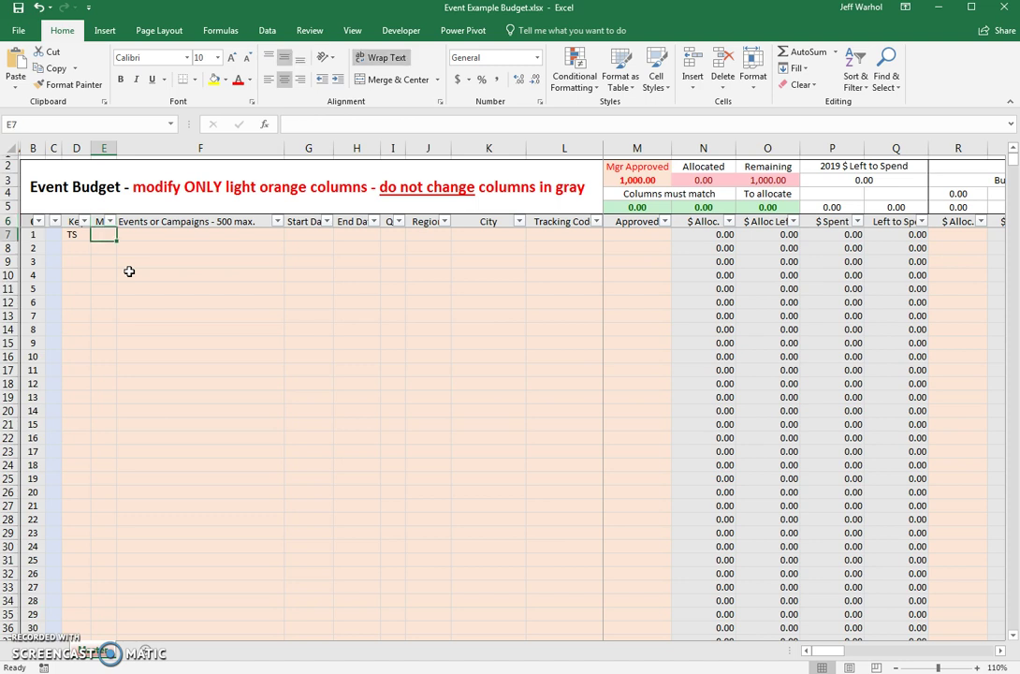
type("JW")
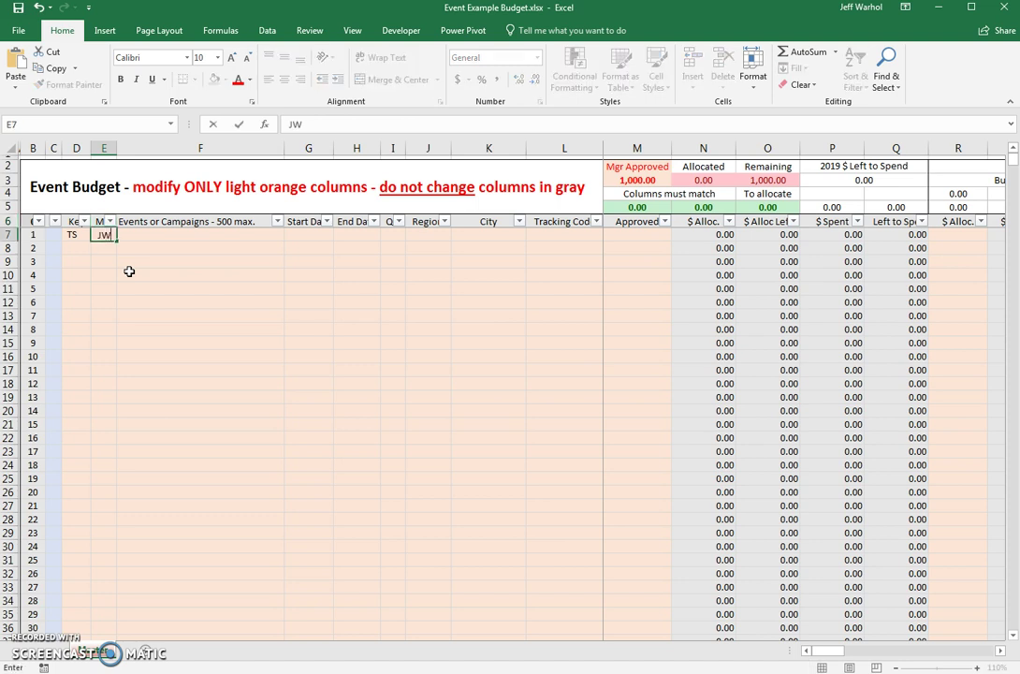
key("Tab")
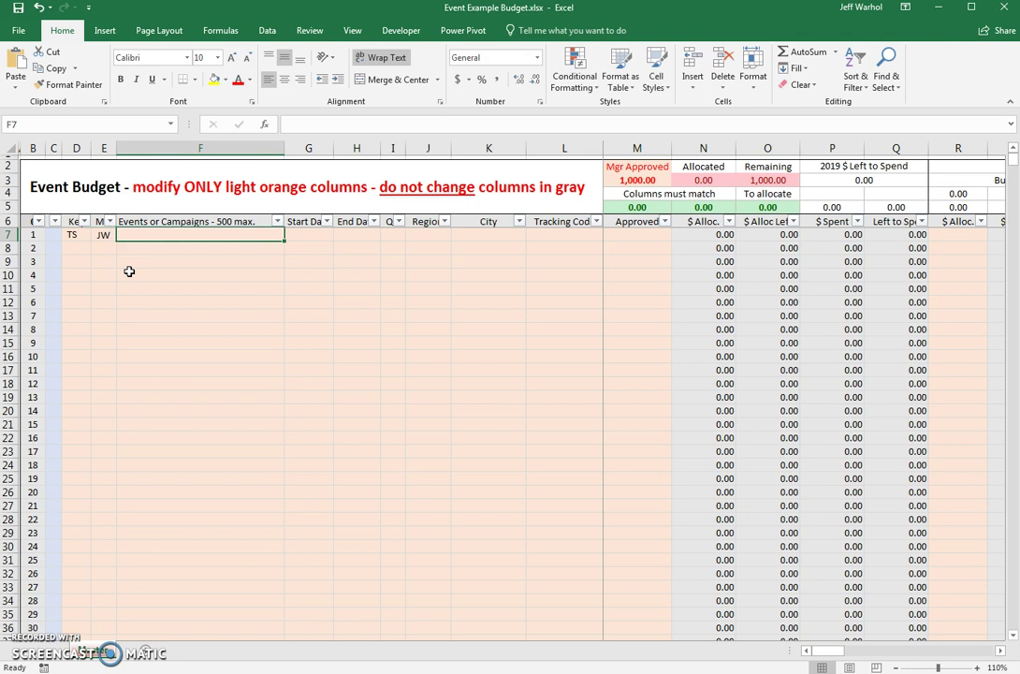
Step: Enter Event Number 1 with a start date of 1-Feb and an end date of 3-Feb
type("E")
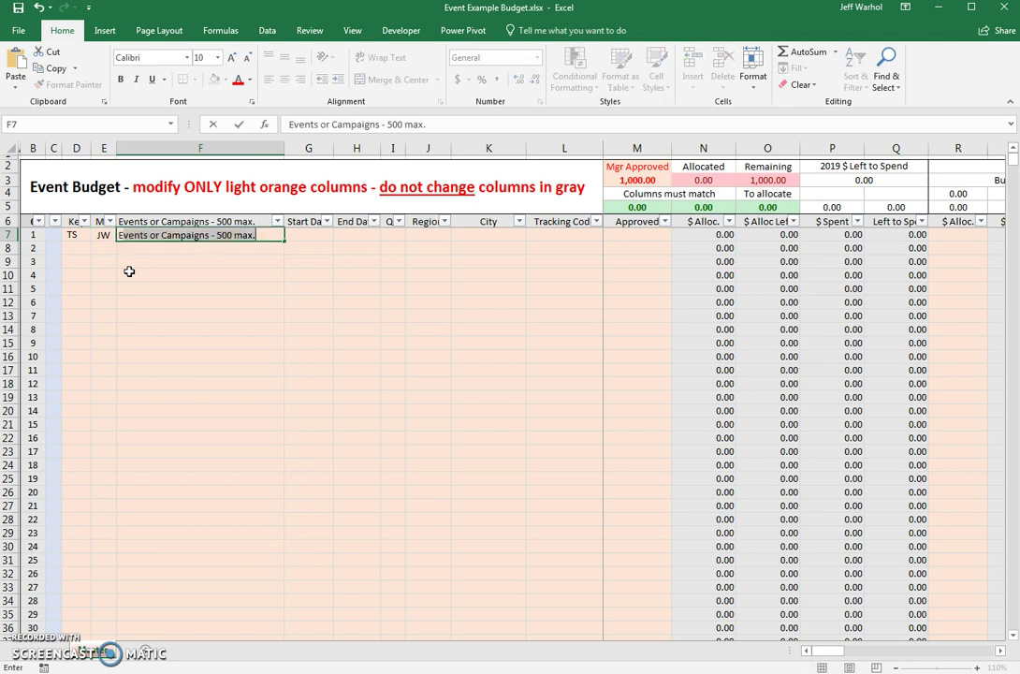
type("vent Number 1")
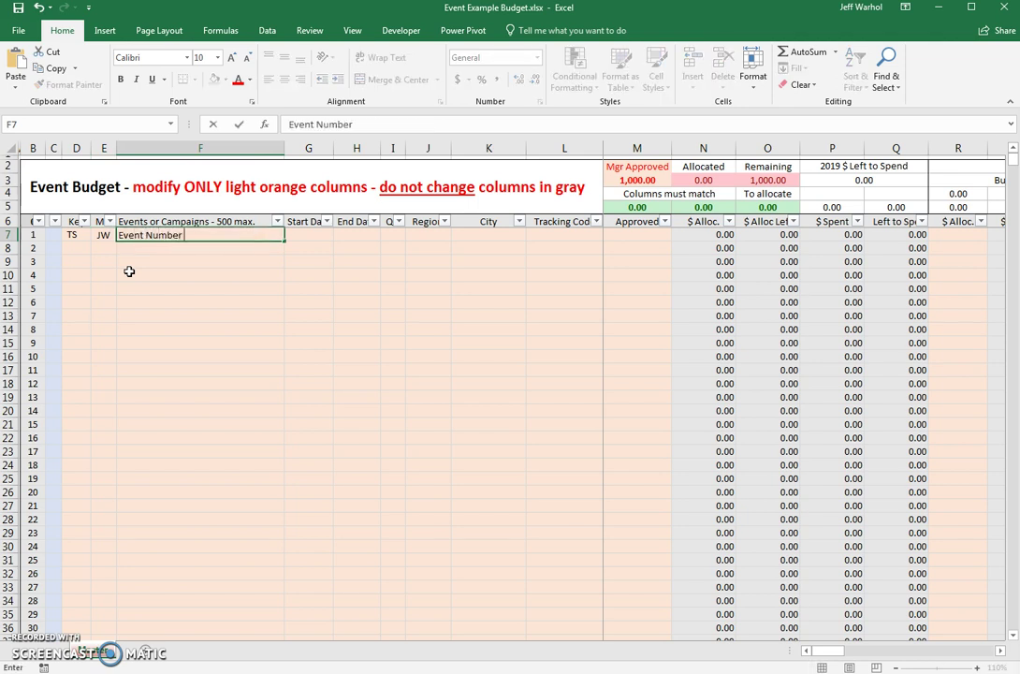
key("Tab")
type("Feb")
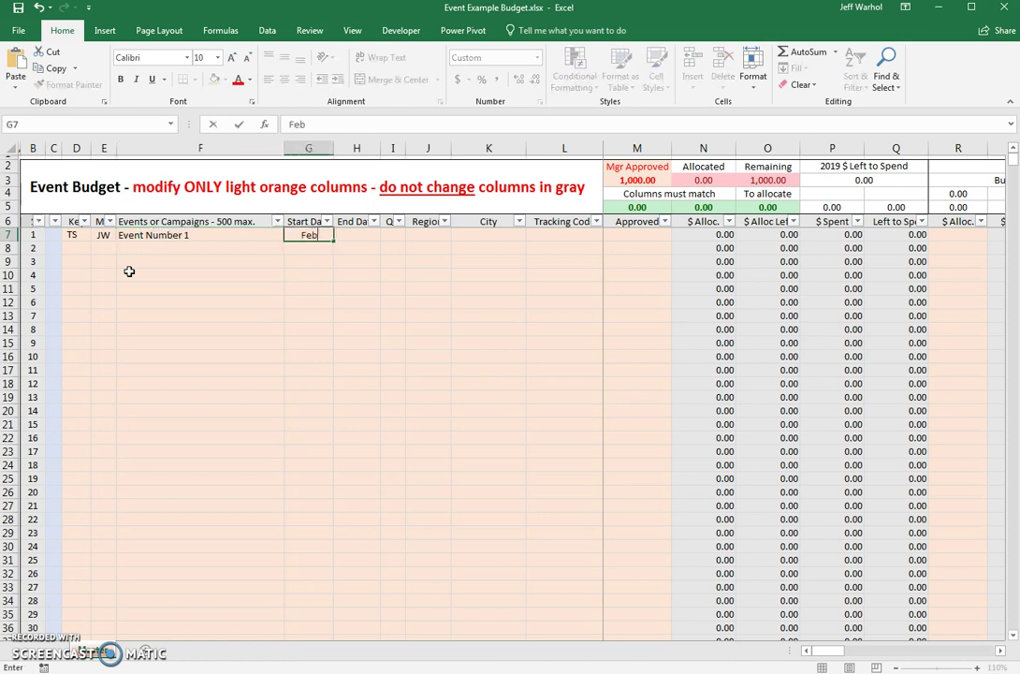
type(" 1")
key("Tab")
type("Fe")
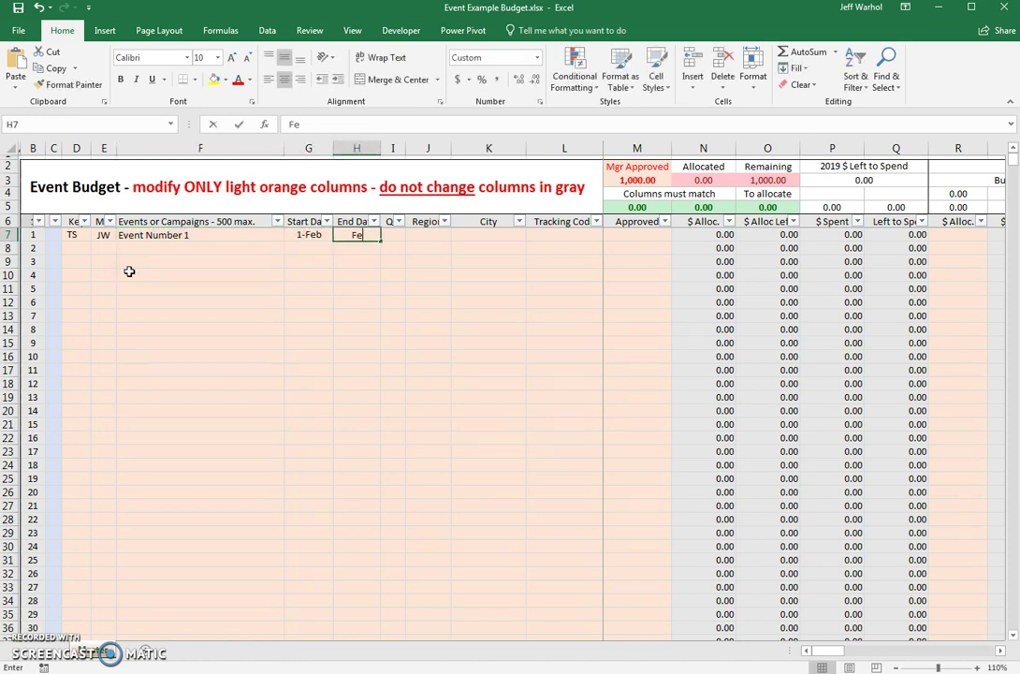
type("b 3")
key("Tab")
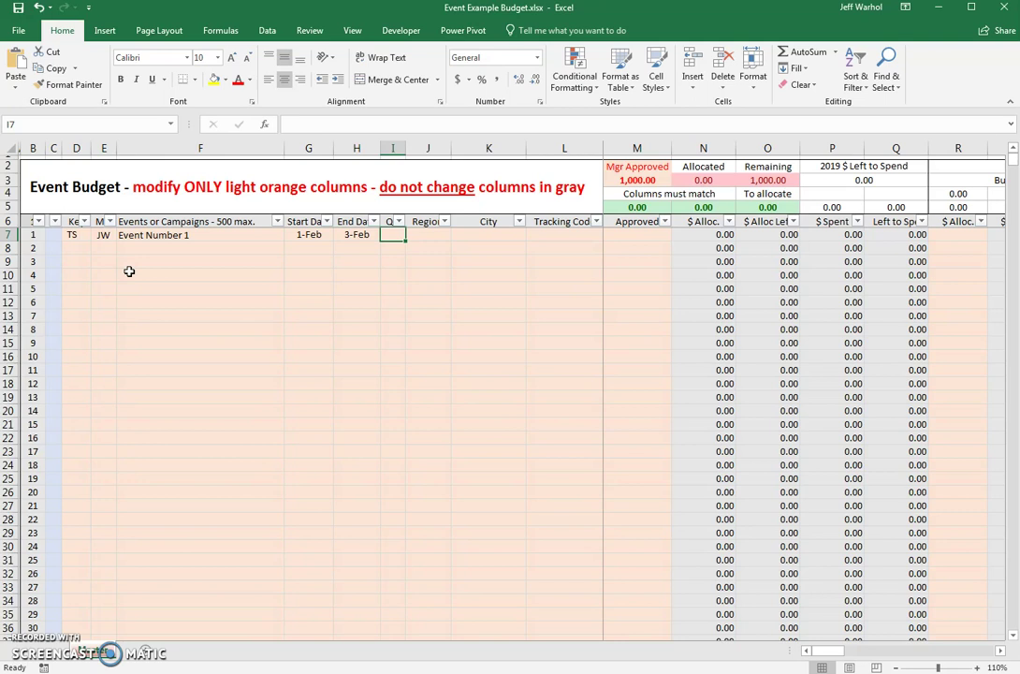
Step: Fill in quarter Q1, region AMER, city Denver and tracking code ABC123
key("Up")
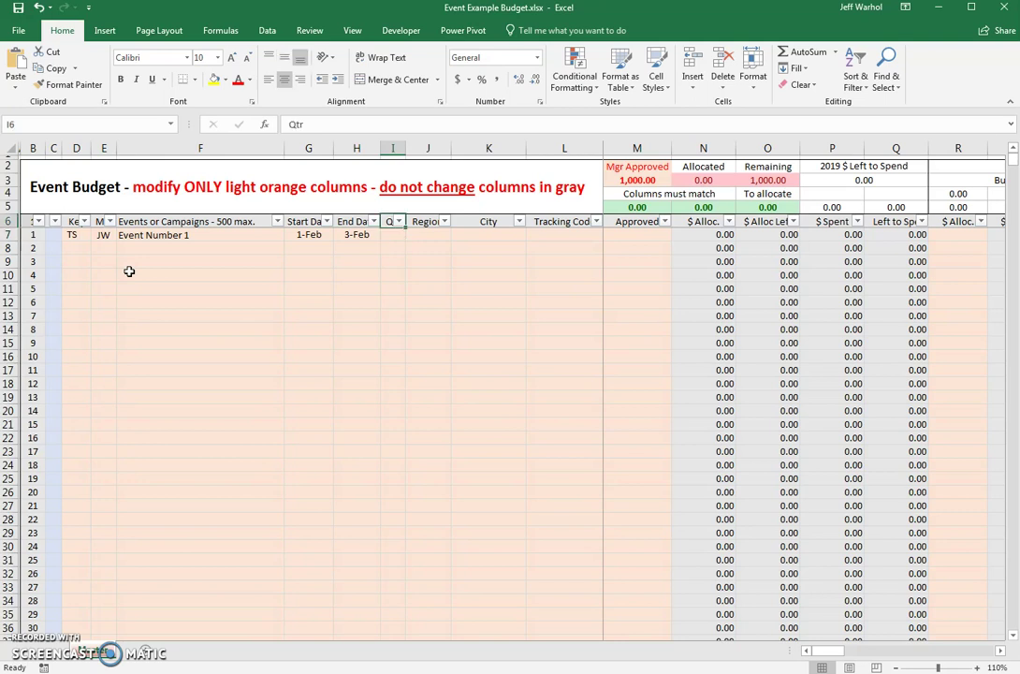
left_click(397, 235)
type("Q1")
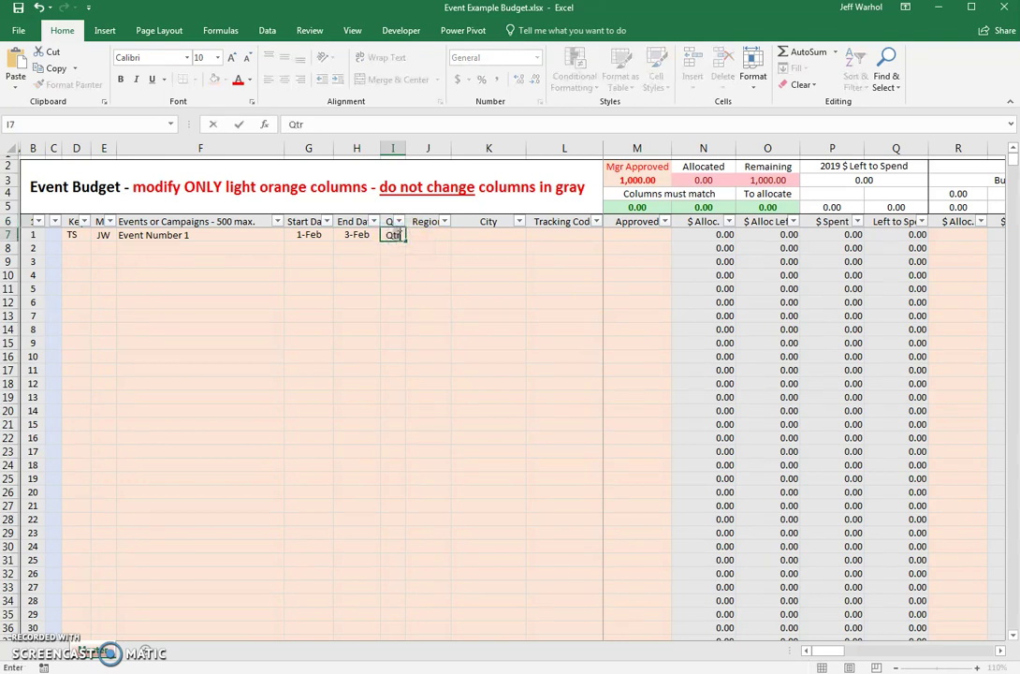
key("Tab")
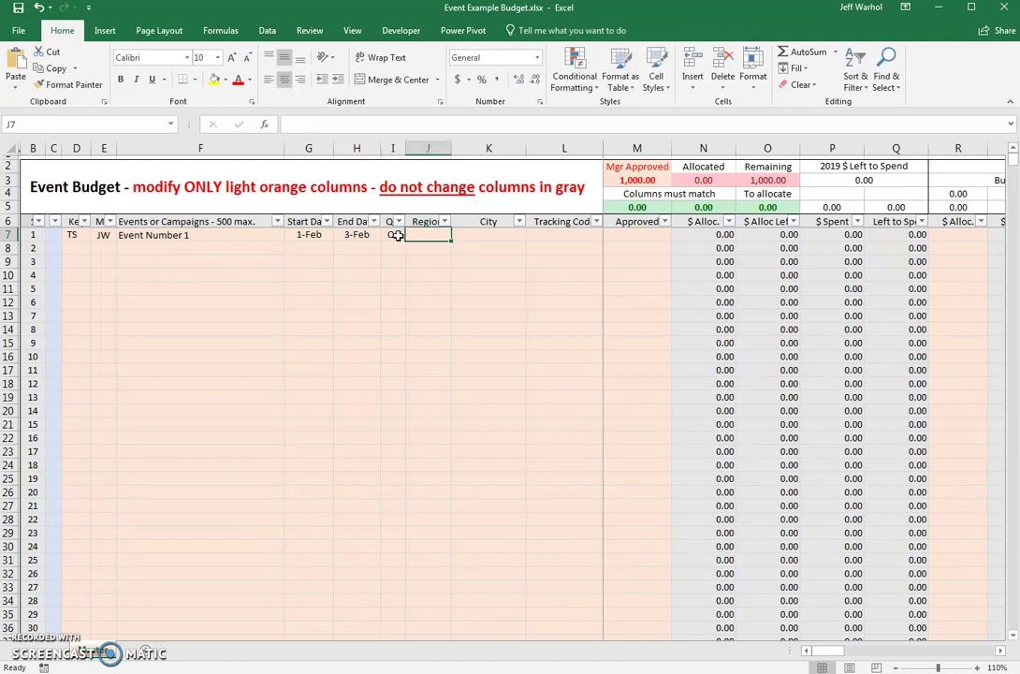
type("AMER")
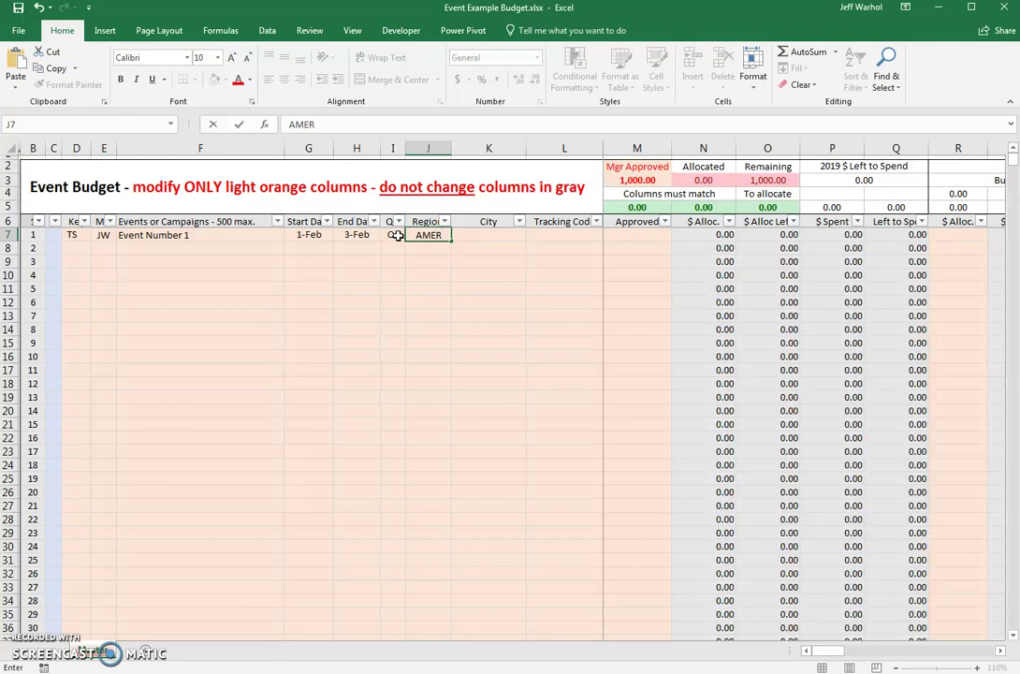
key("Tab")
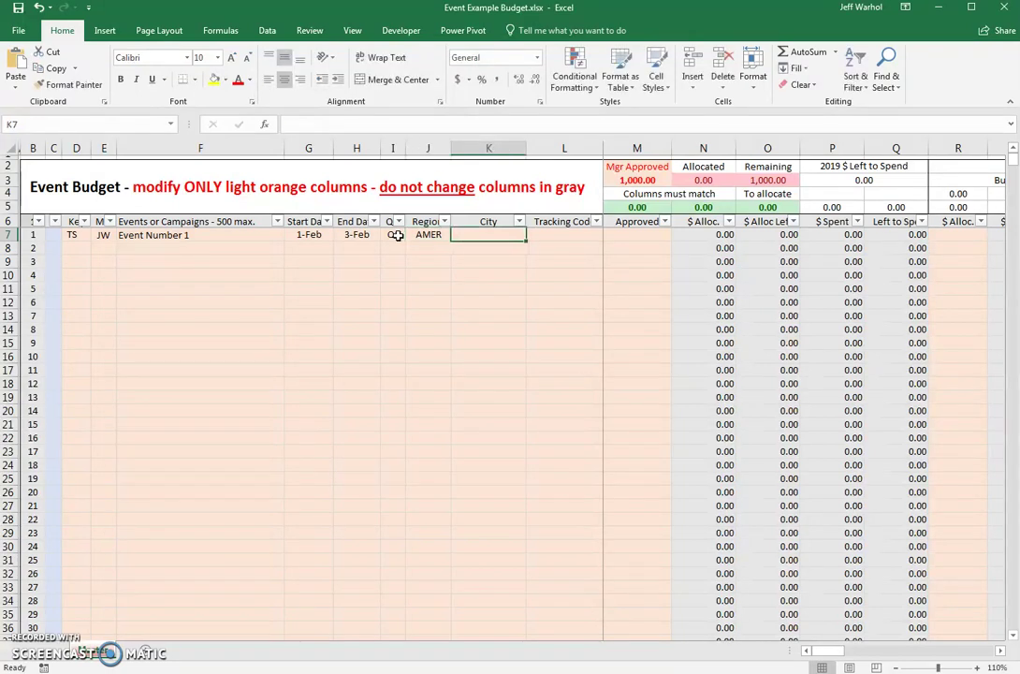
type("Denver")
key("Tab")
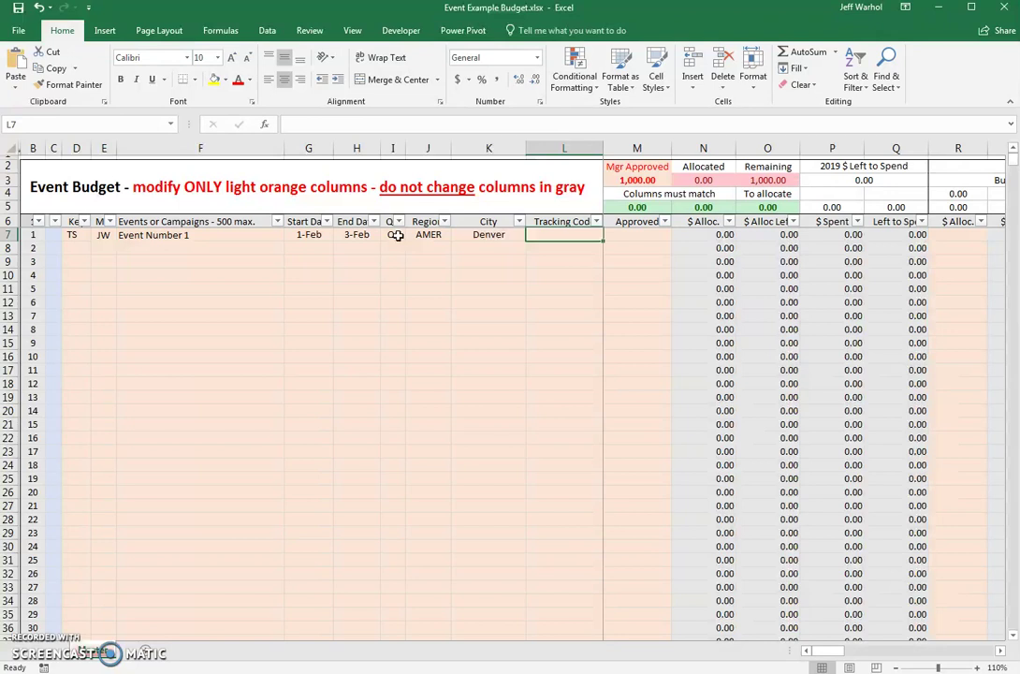
type("ABC123")
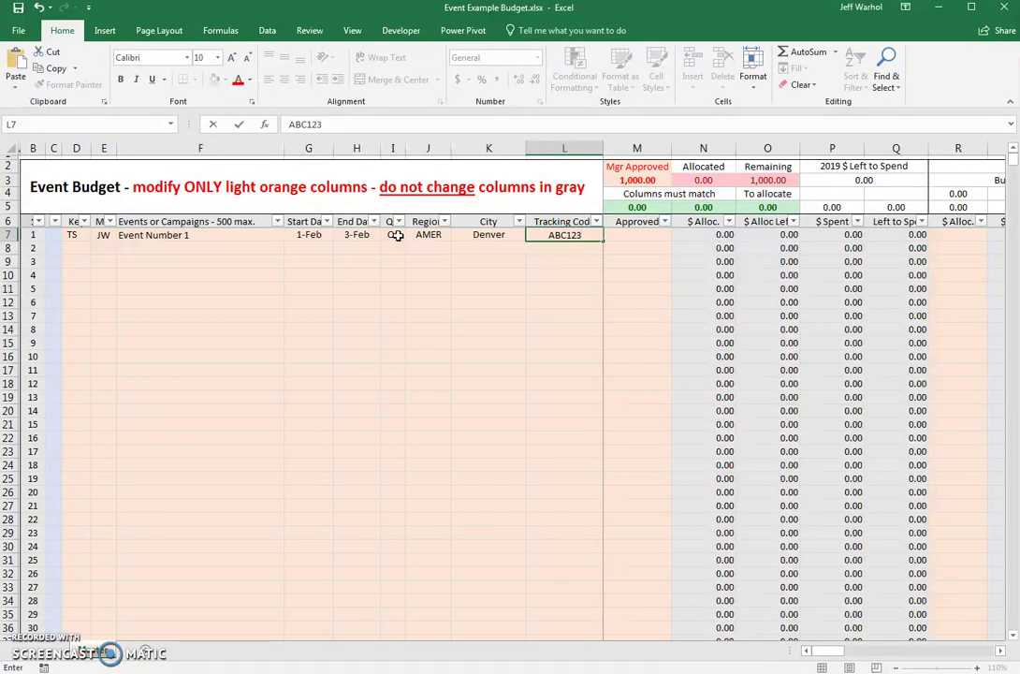
key("Tab")
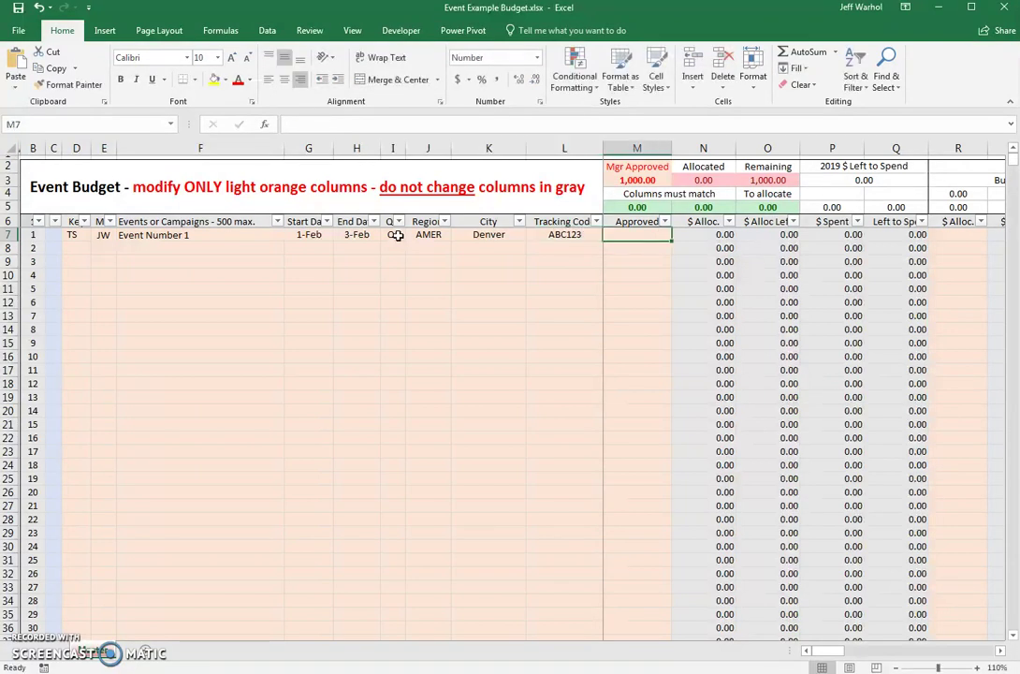
Step: Enter 1,000 as Event Number 1's approved amount in M7
left_click(656, 180)
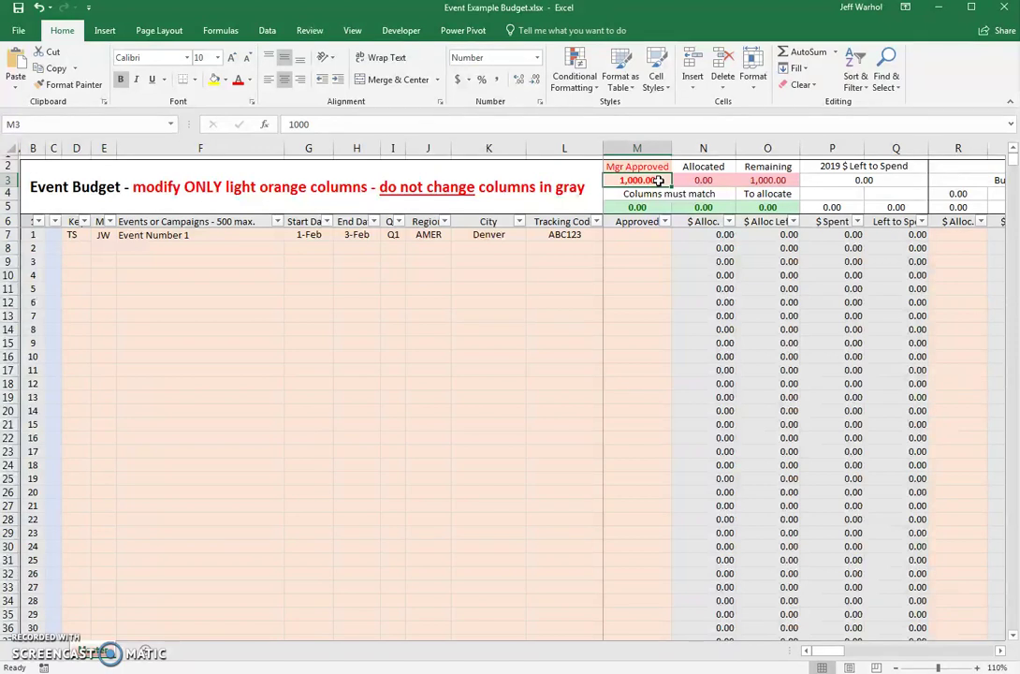
left_click(637, 235)
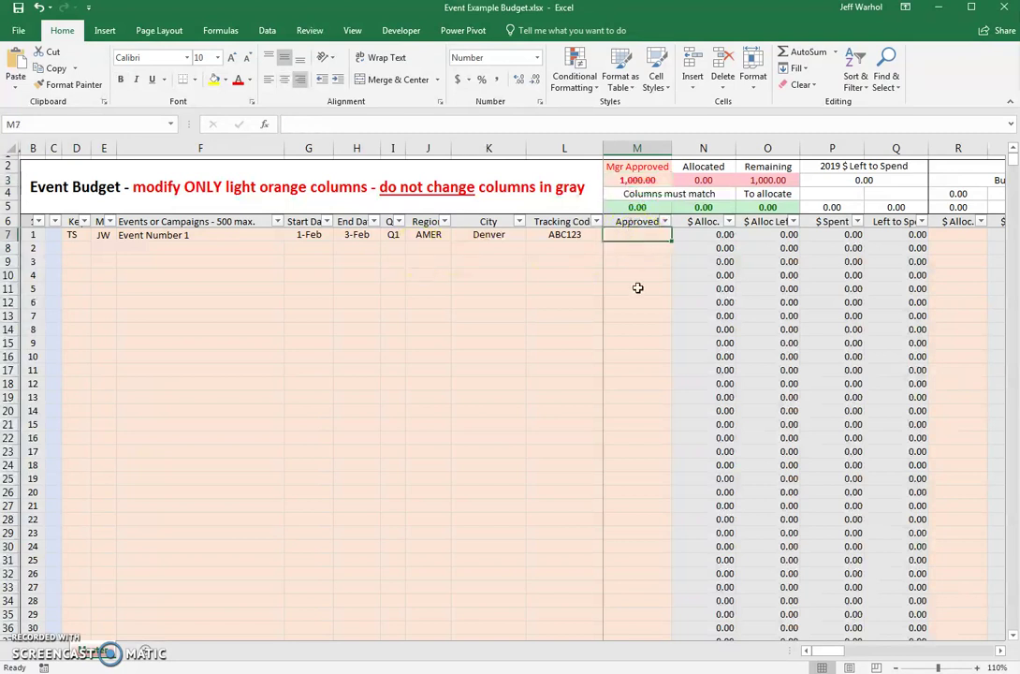
type("100")
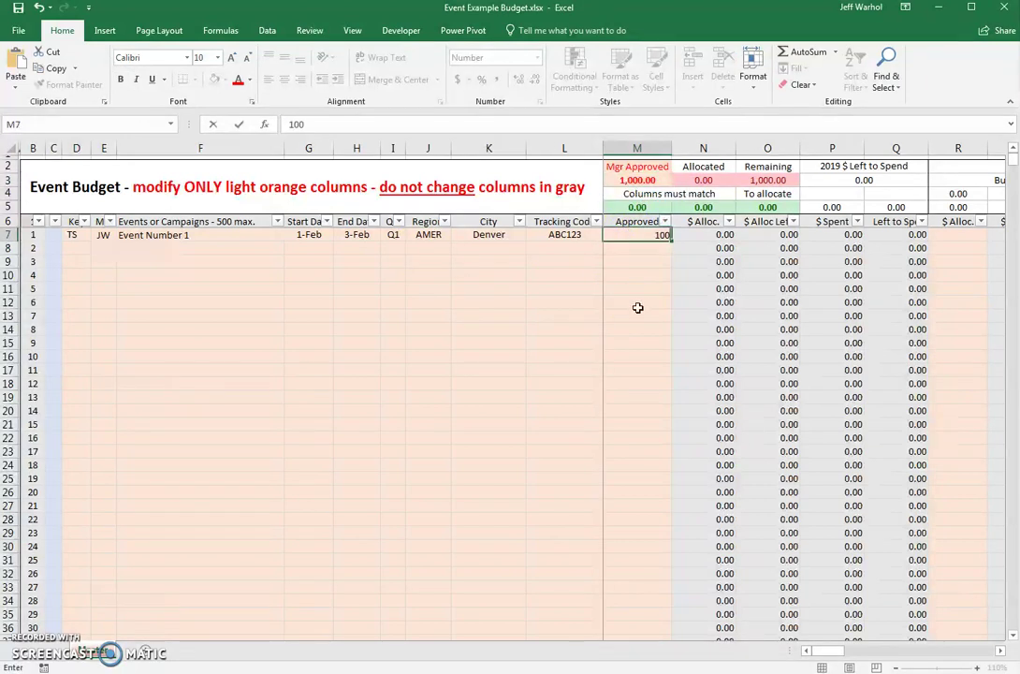
type("0")
key("Return")
left_click(644, 238)
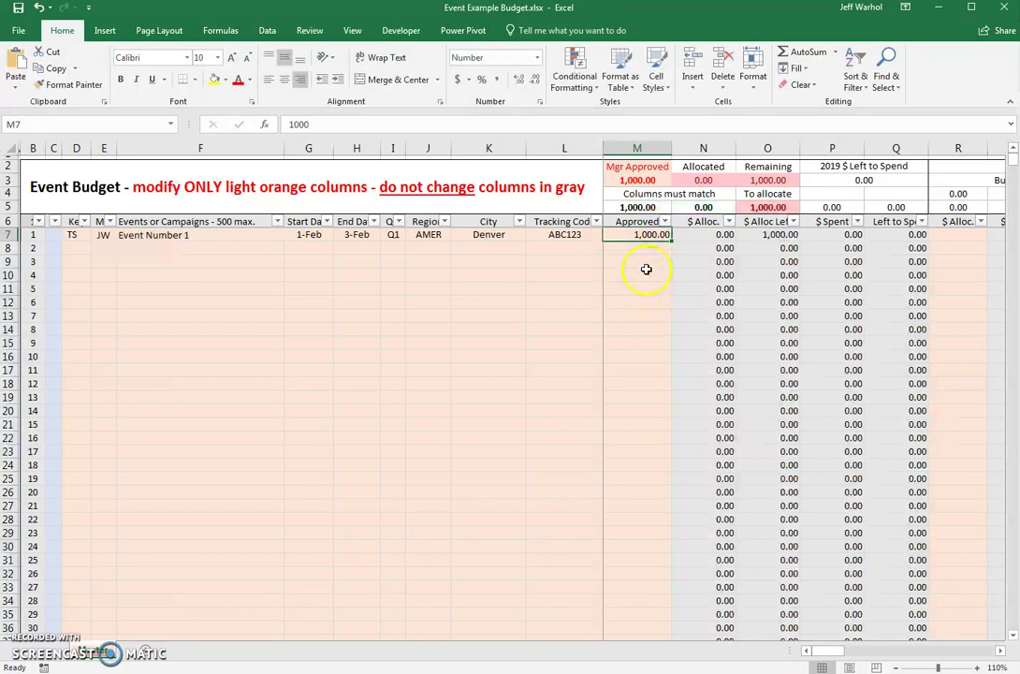
Step: Review the SUM formula behind the event's allocated amount in N7
left_click(634, 315)
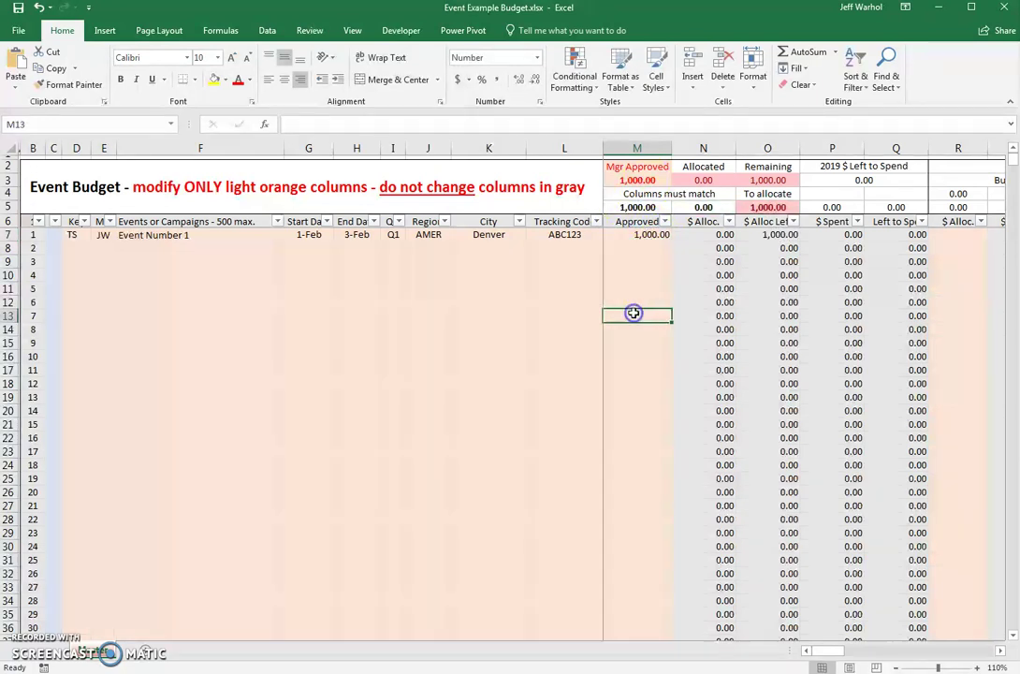
left_click(716, 235)
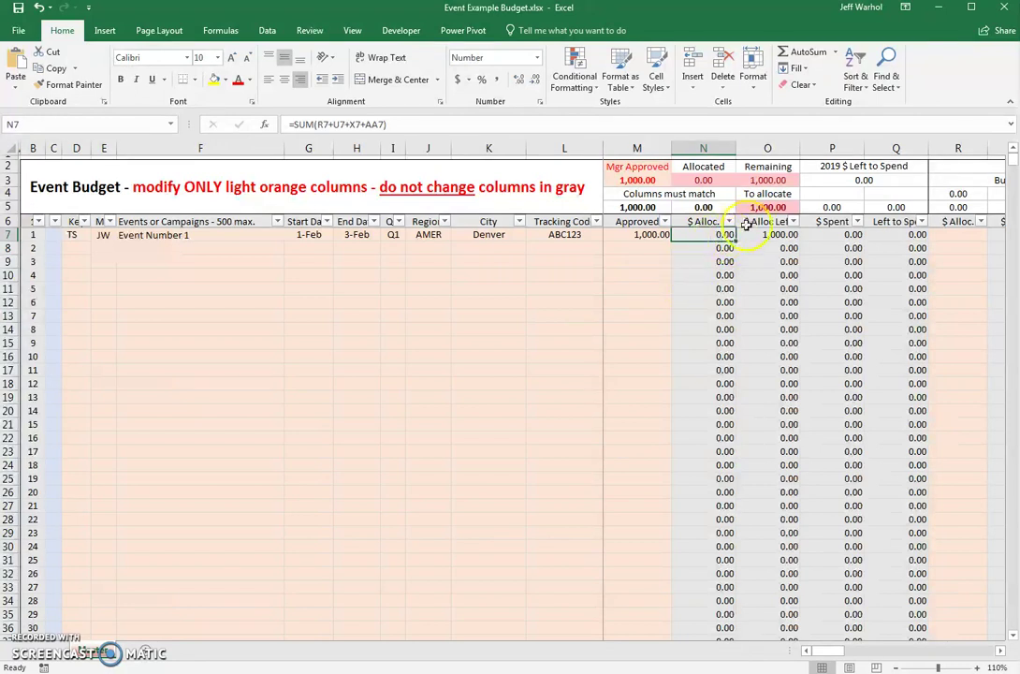
left_click(654, 302)
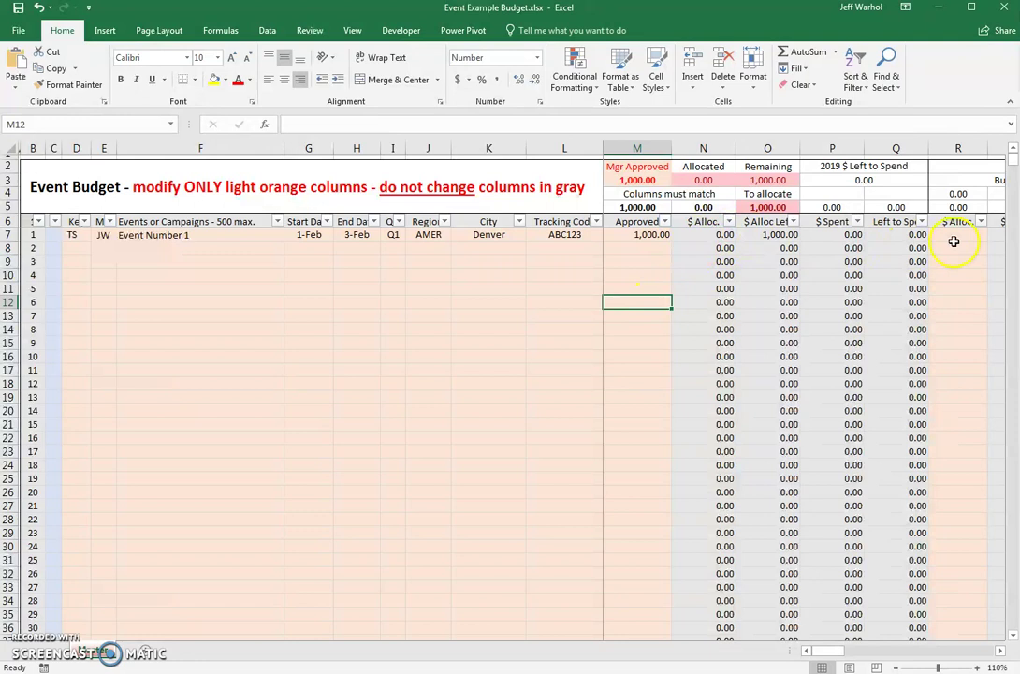
Step: Allocate 1,000 to Budget Q1 for Event Number 1 in cell R7
left_click(1000, 651)
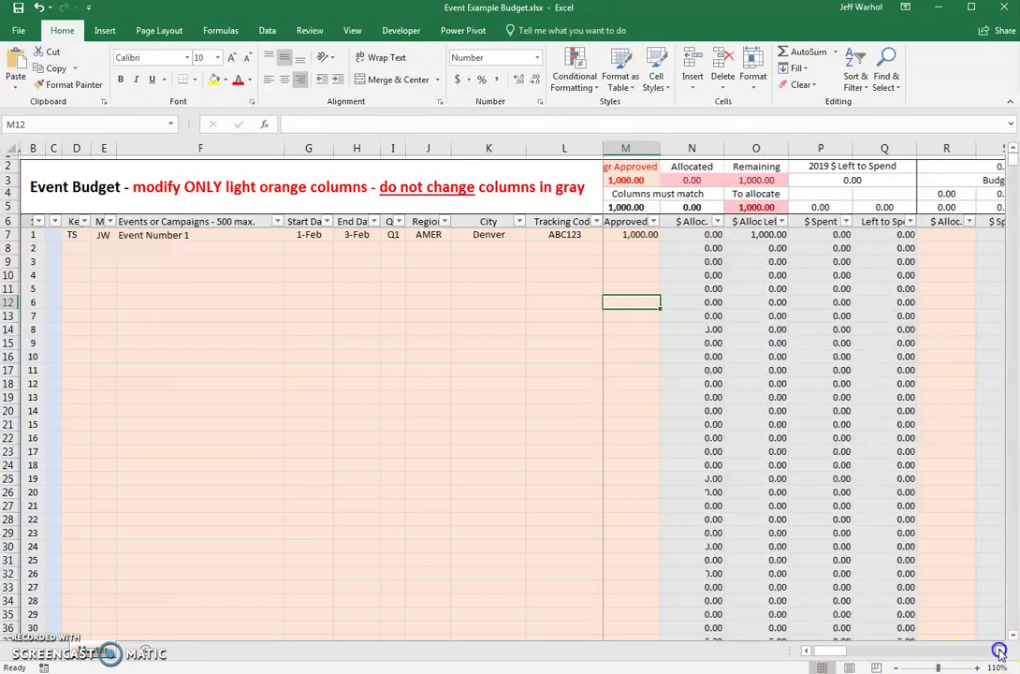
left_click(999, 651)
left_click(904, 179)
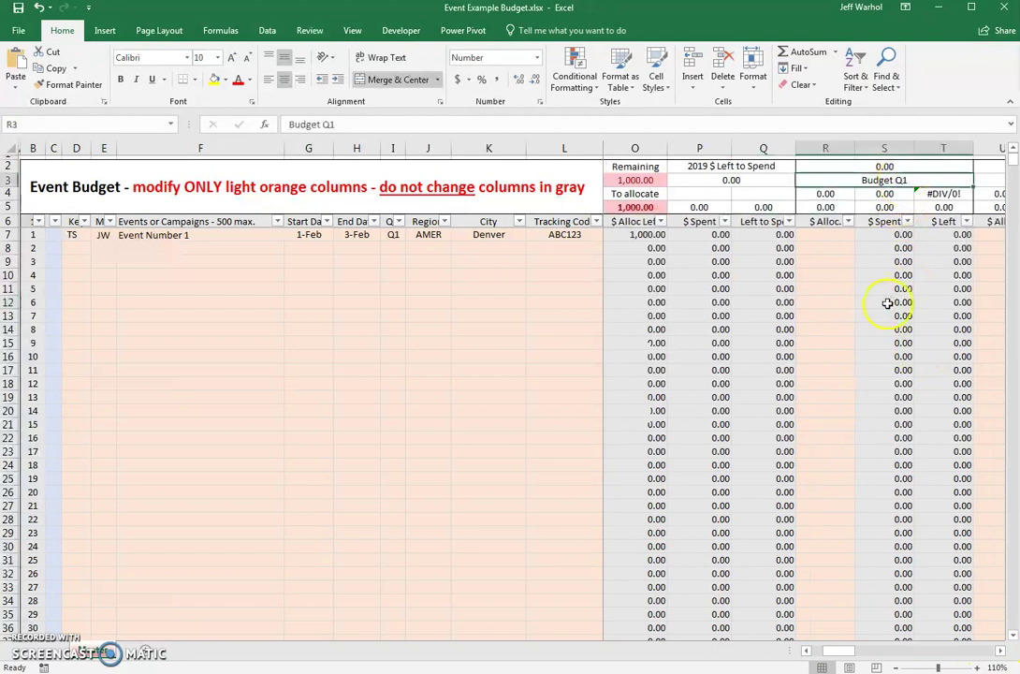
left_click(836, 237)
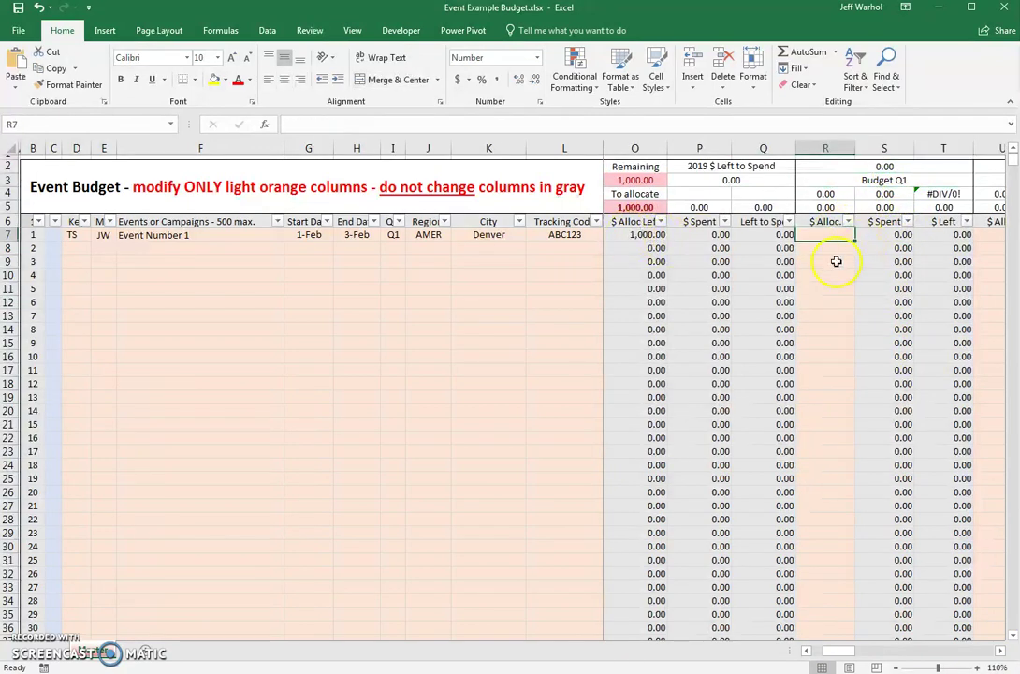
type("1,000")
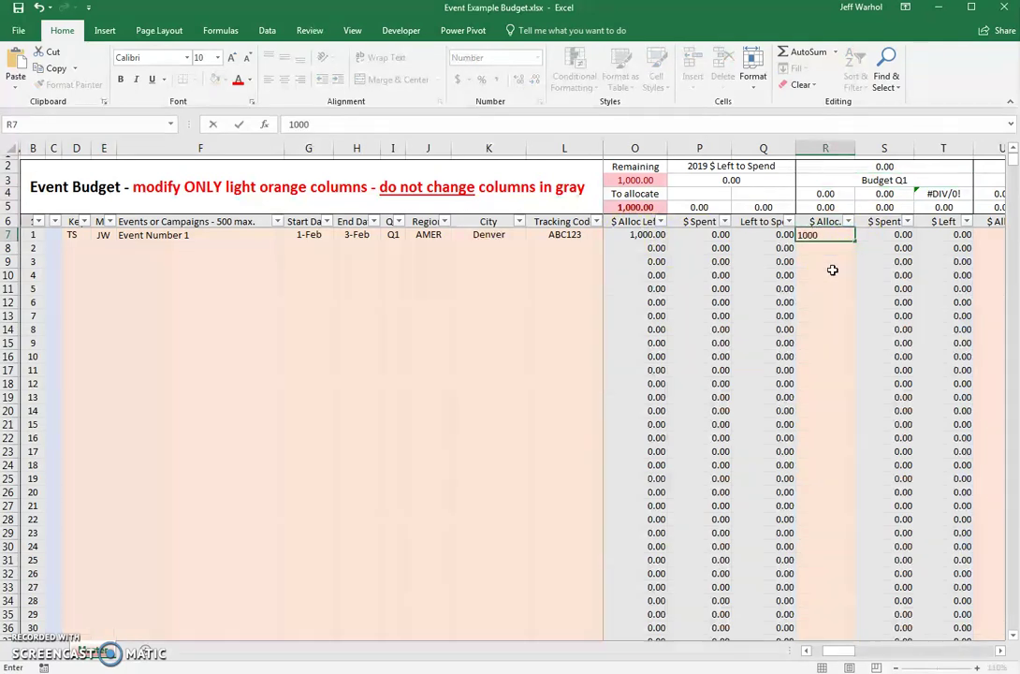
key("Return")
left_click(832, 287)
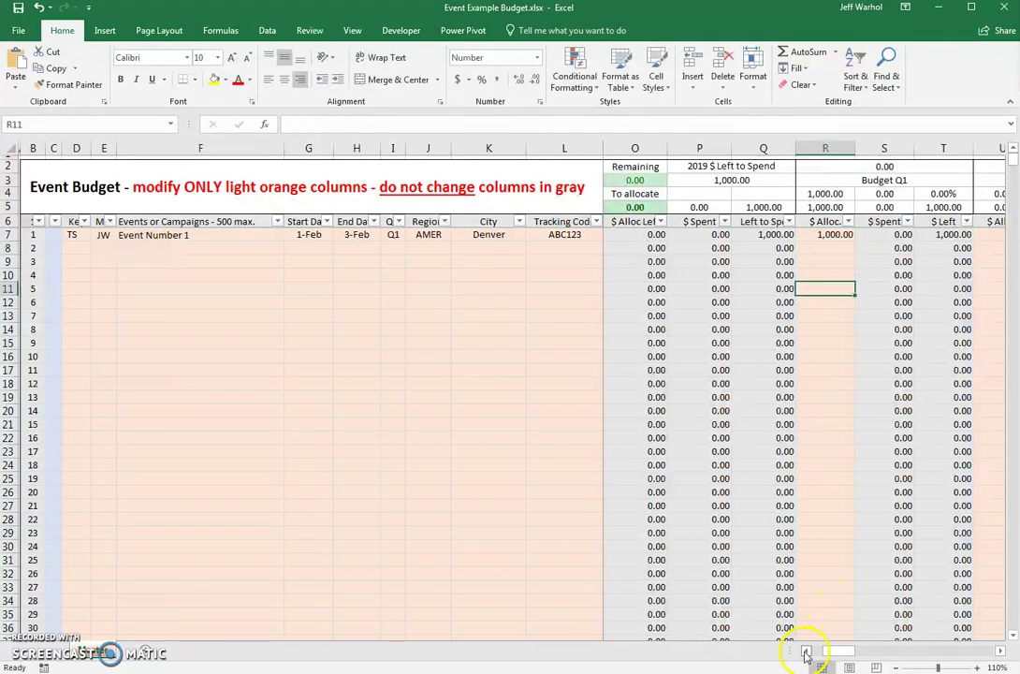
Step: Check the approved, allocated and remaining totals, confirming 0.00 left to allocate
left_click_drag(810, 654, 804, 654)
left_click_drag(637, 207, 734, 207)
left_click(639, 180)
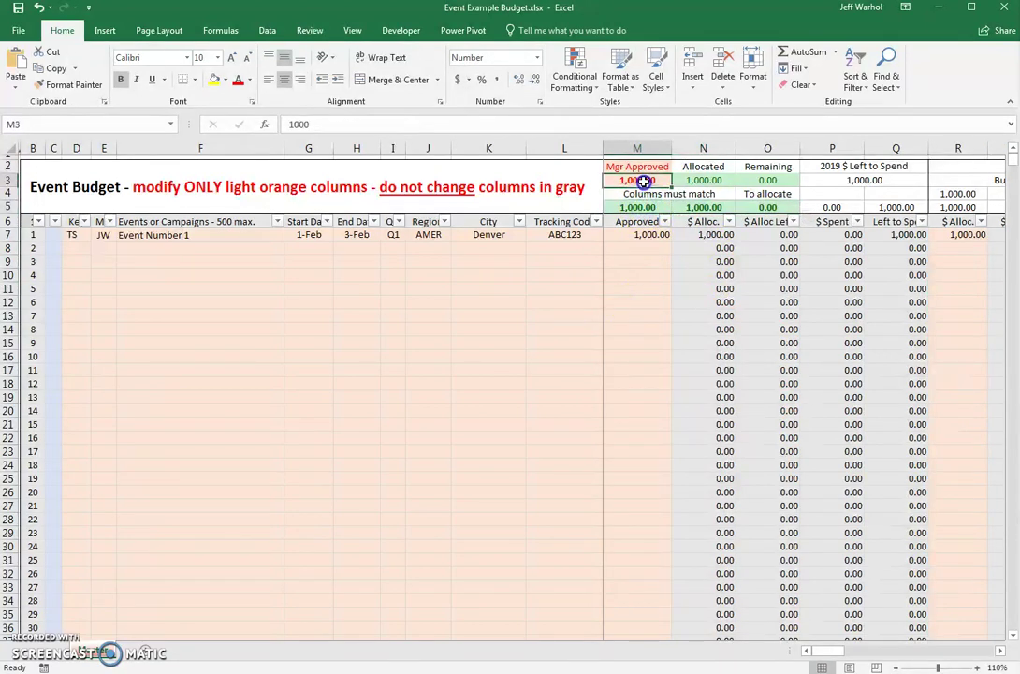
left_click(703, 207)
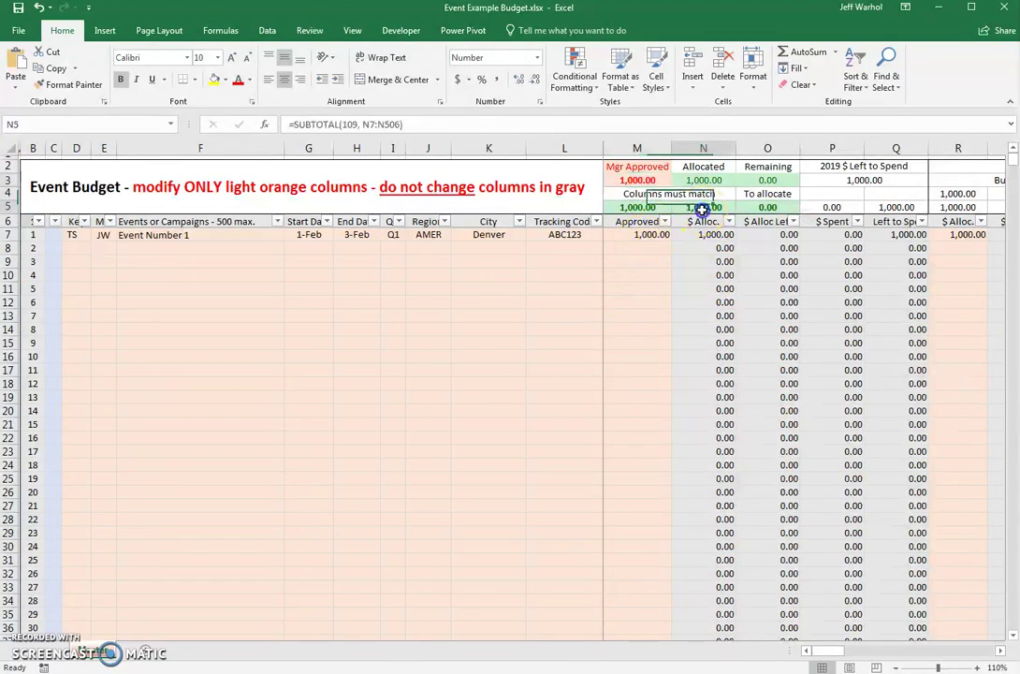
left_click(632, 236)
left_click(969, 234)
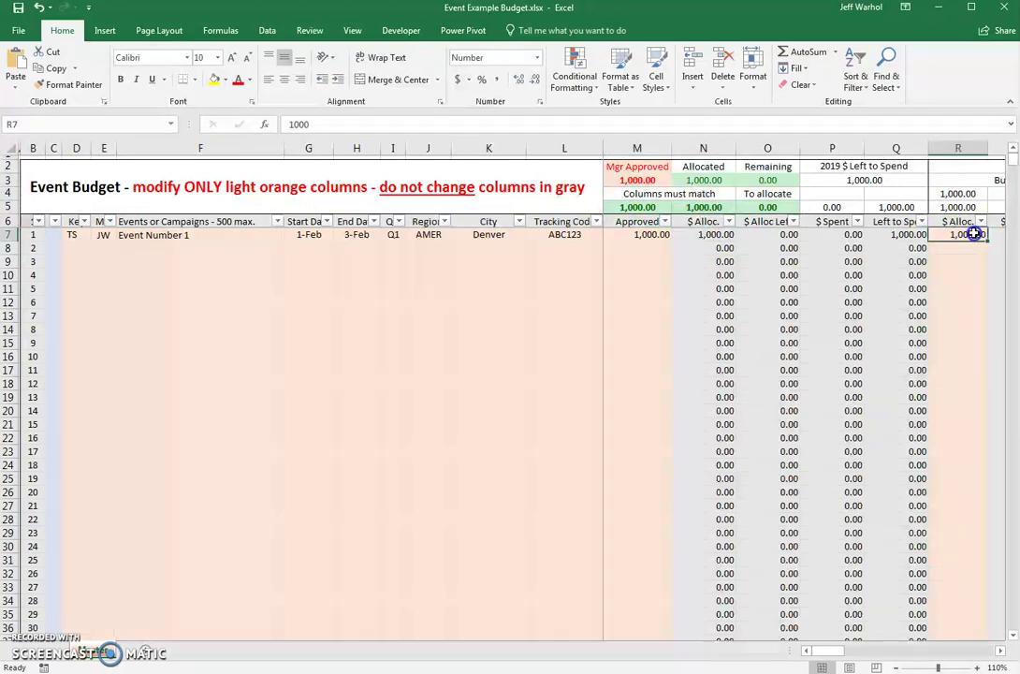
left_click(966, 234)
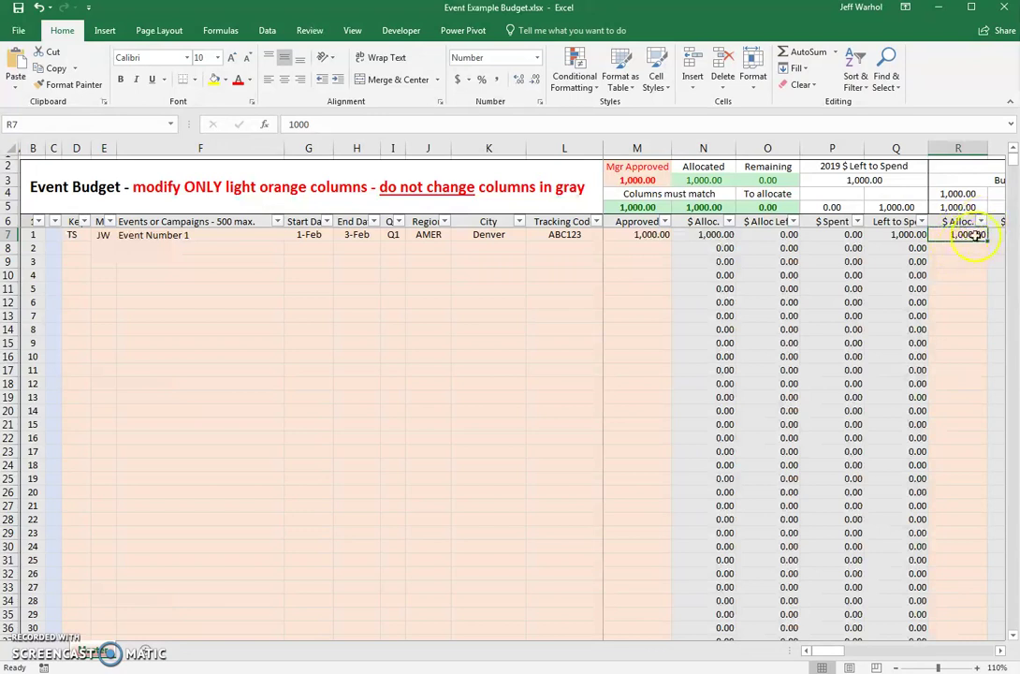
left_click(776, 207)
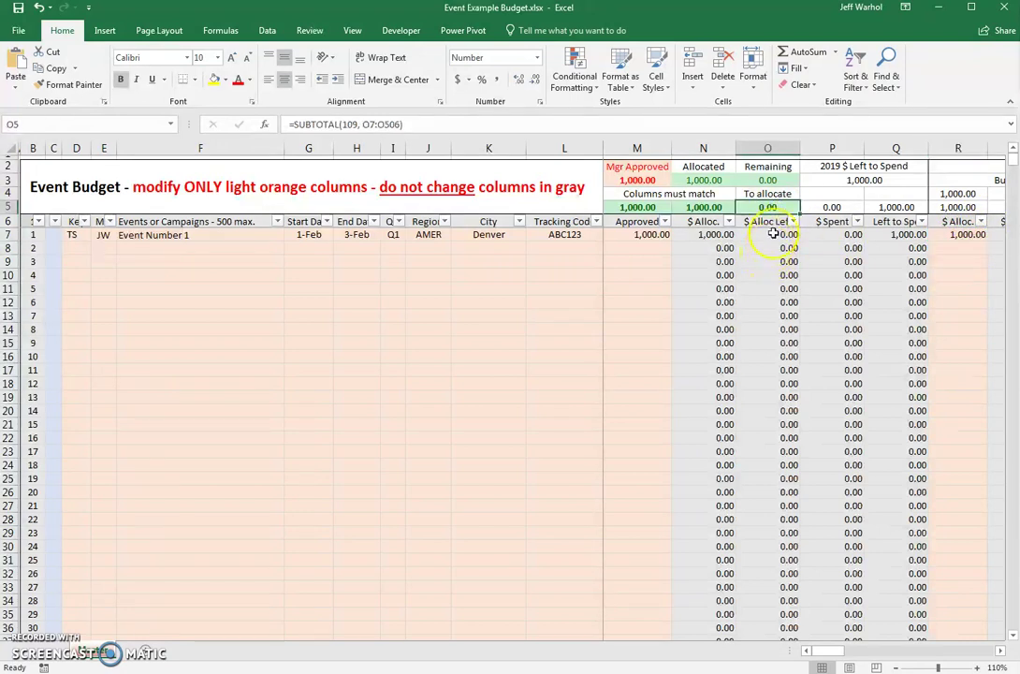
left_click(773, 221)
left_click(766, 208)
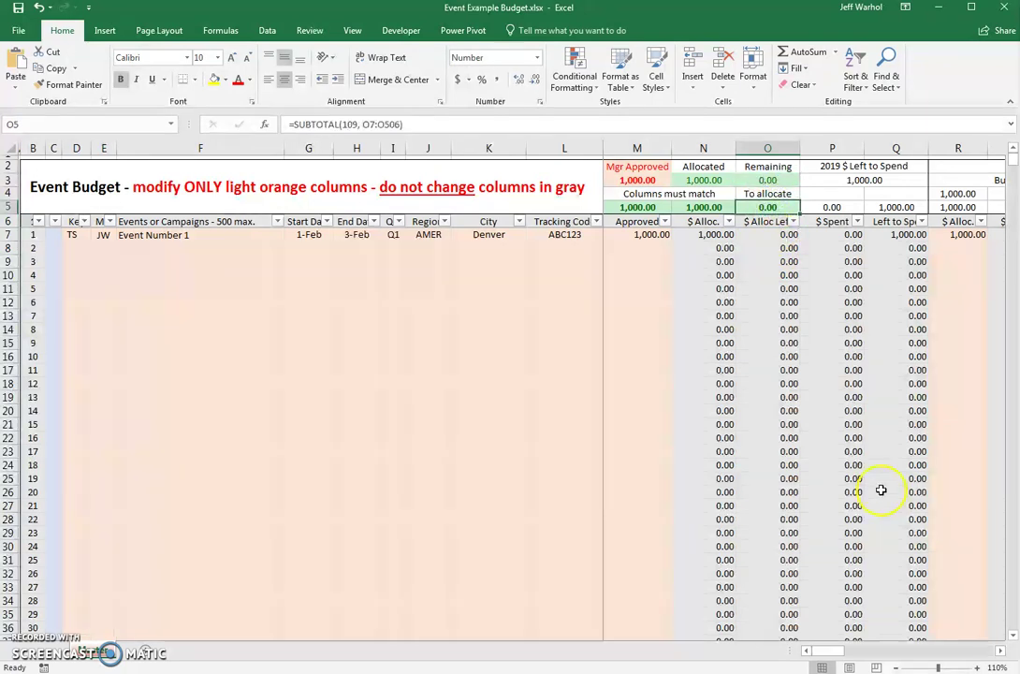
left_click(956, 430)
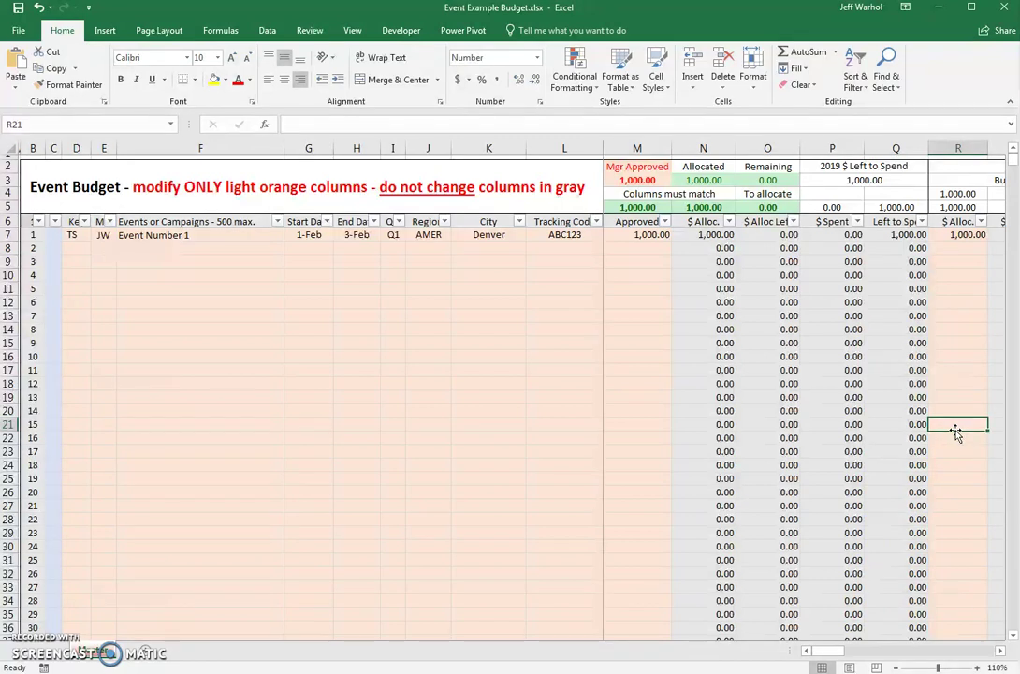
Step: Start the first receipt with the manager's initials and quarter Q1
key("Right")
key("Right")
key("Right")
key("Right")
key("Right")
key("Right")
key("Right")
key("Right")
key("Right")
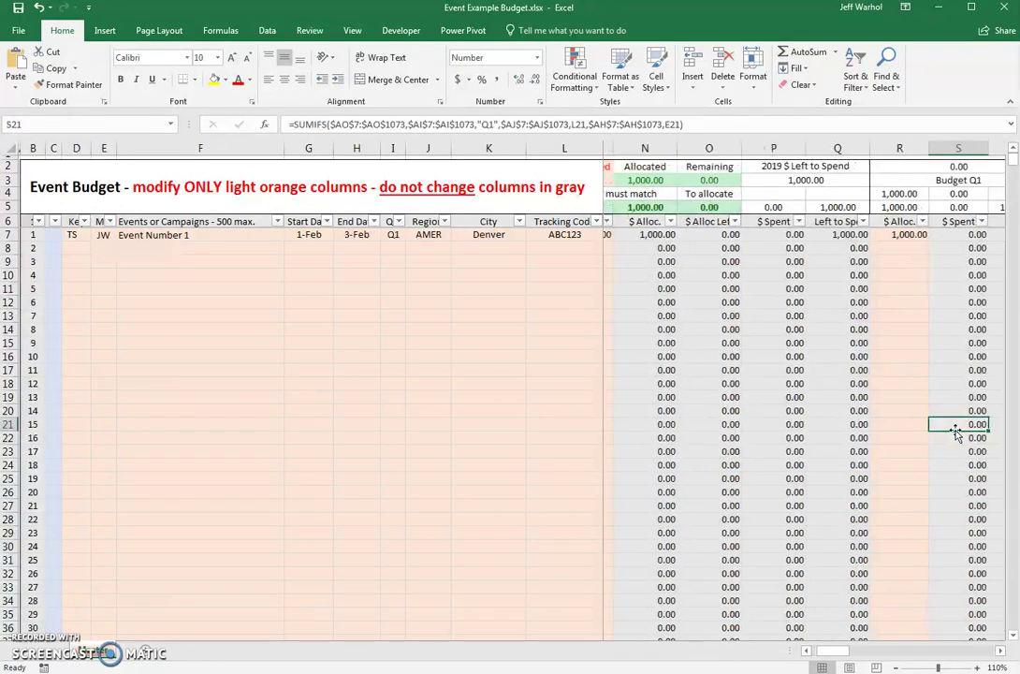
key("Right")
key("Right")
key("Right")
key("Right")
key("Right")
key("Right")
key("Right")
key("Right")
key("Right")
key("Right")
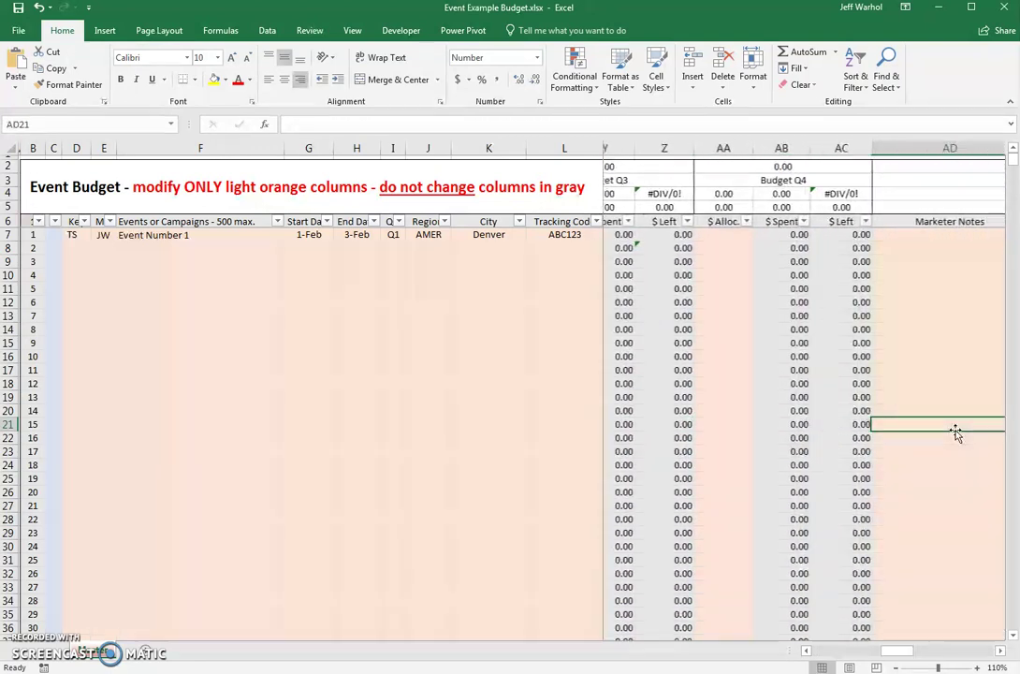
key("Right")
key("Right")
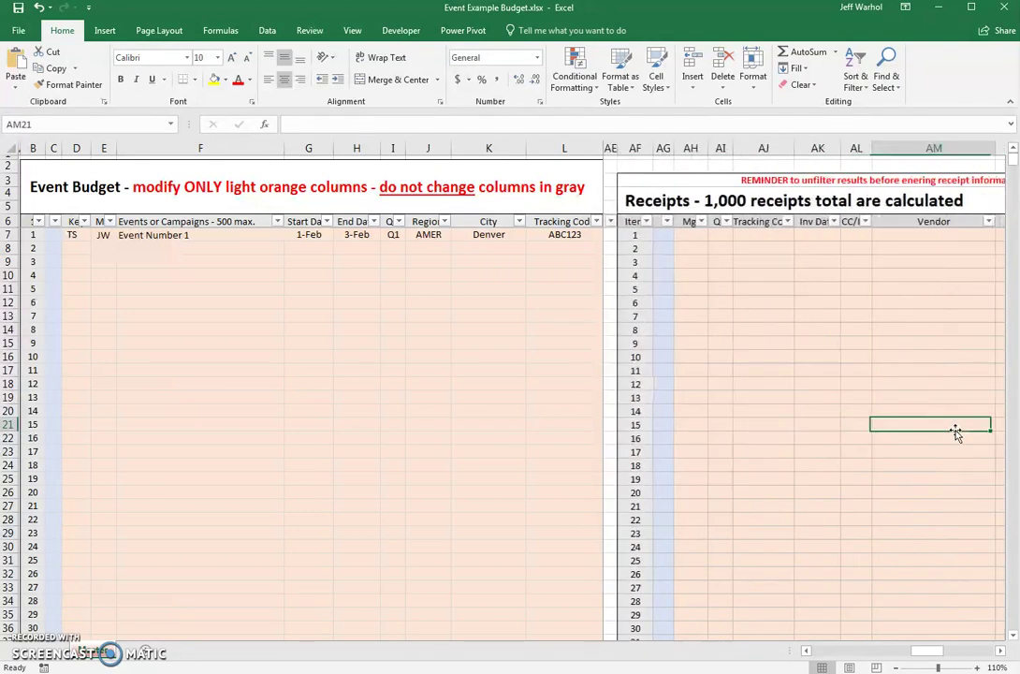
left_click(690, 221)
left_click(690, 236)
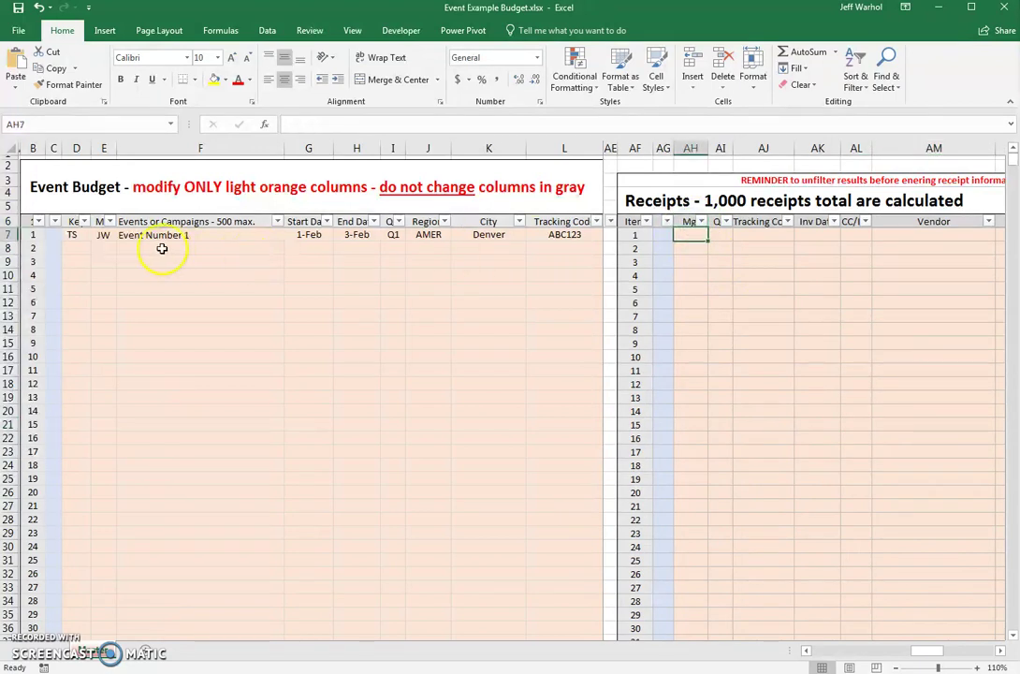
left_click(103, 235)
left_click(695, 240)
type("JW")
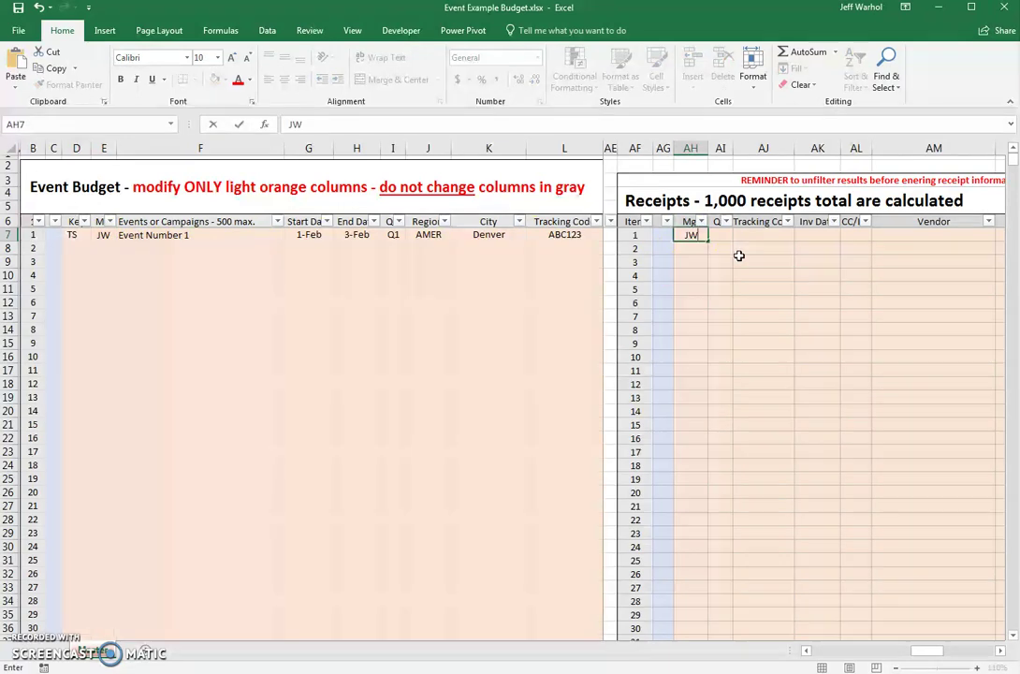
key("Tab")
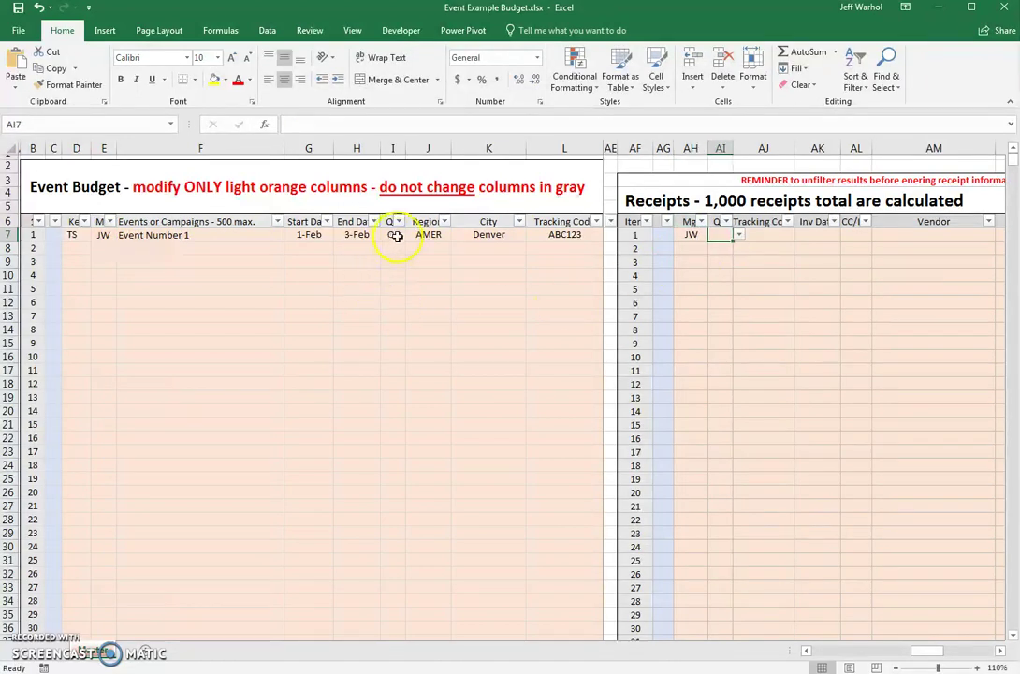
type("Q1")
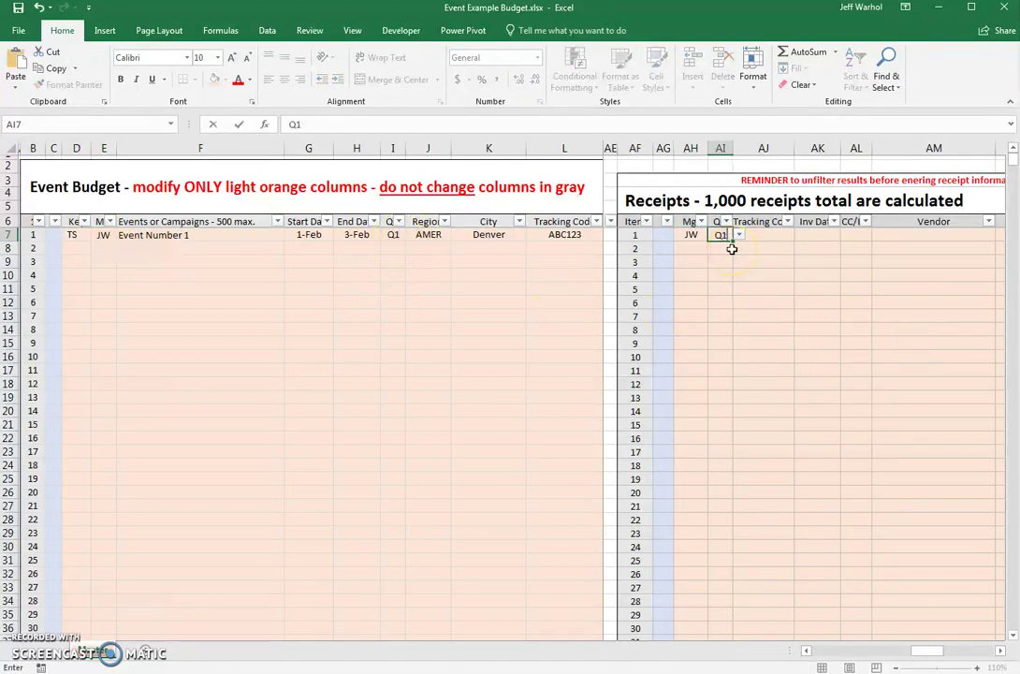
key("Tab")
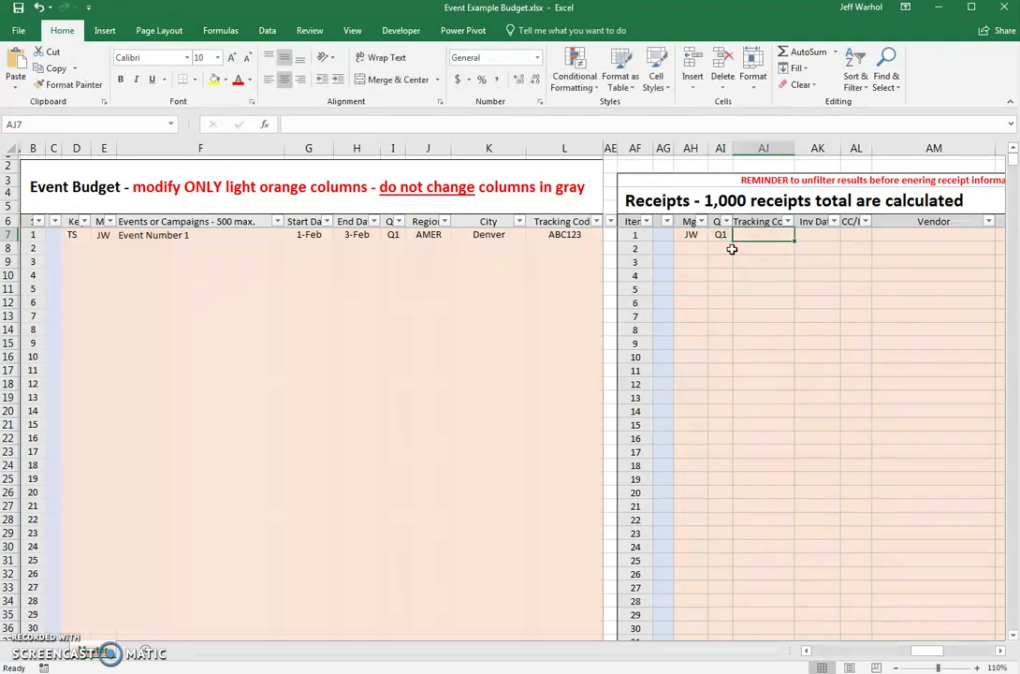
Step: Add tracking code ABC123, invoice date 15-Jan and payment type CC to the receipt
left_click(577, 234)
left_click(761, 235)
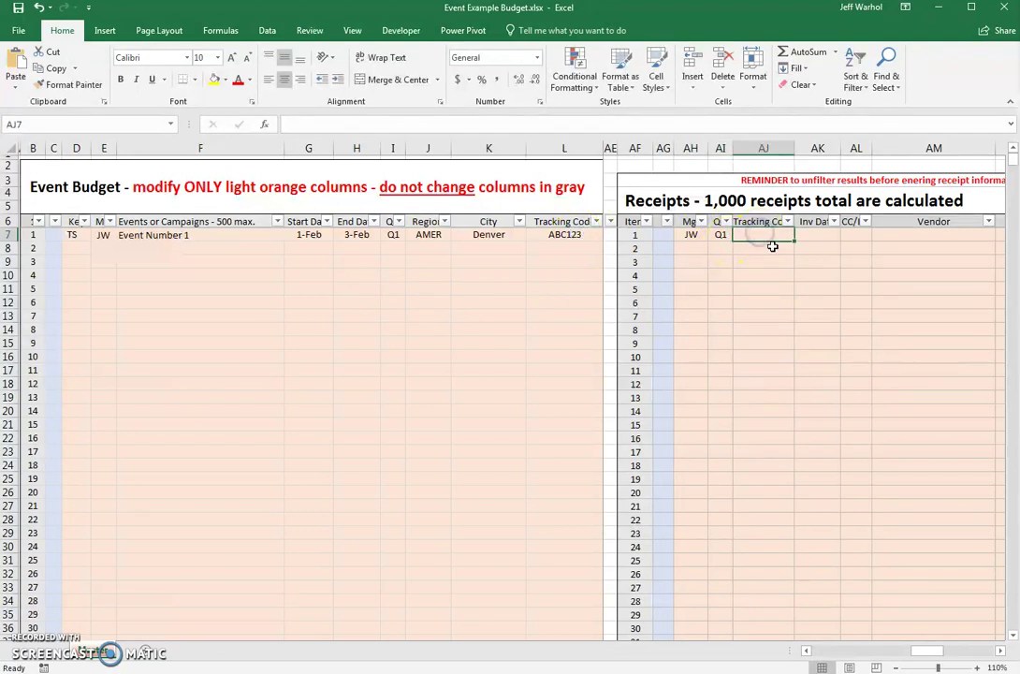
type("ABC123")
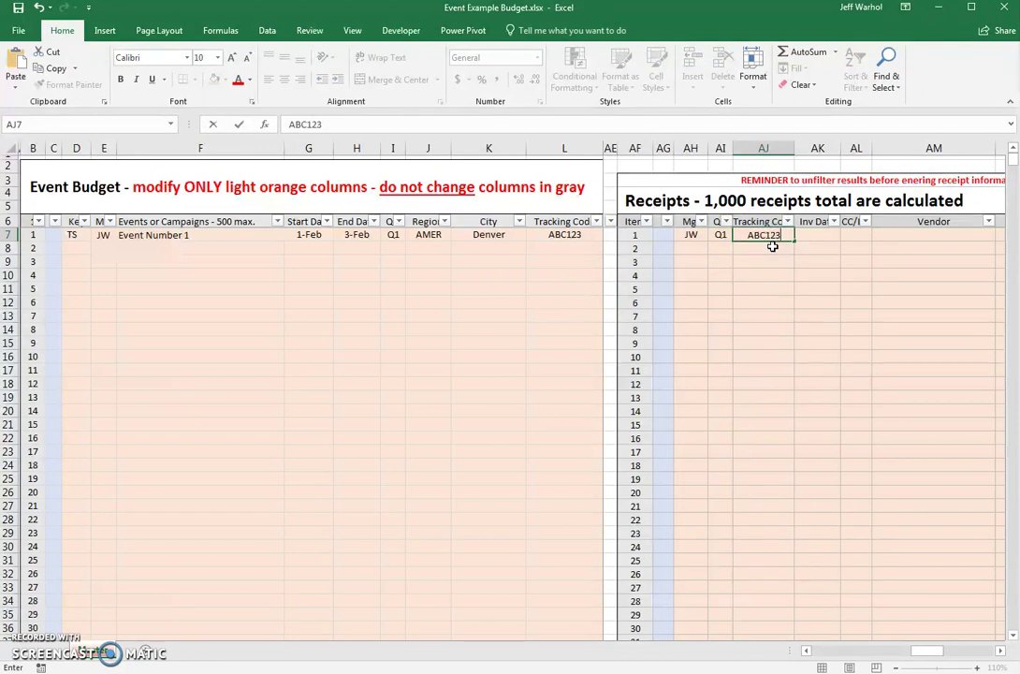
key("Tab")
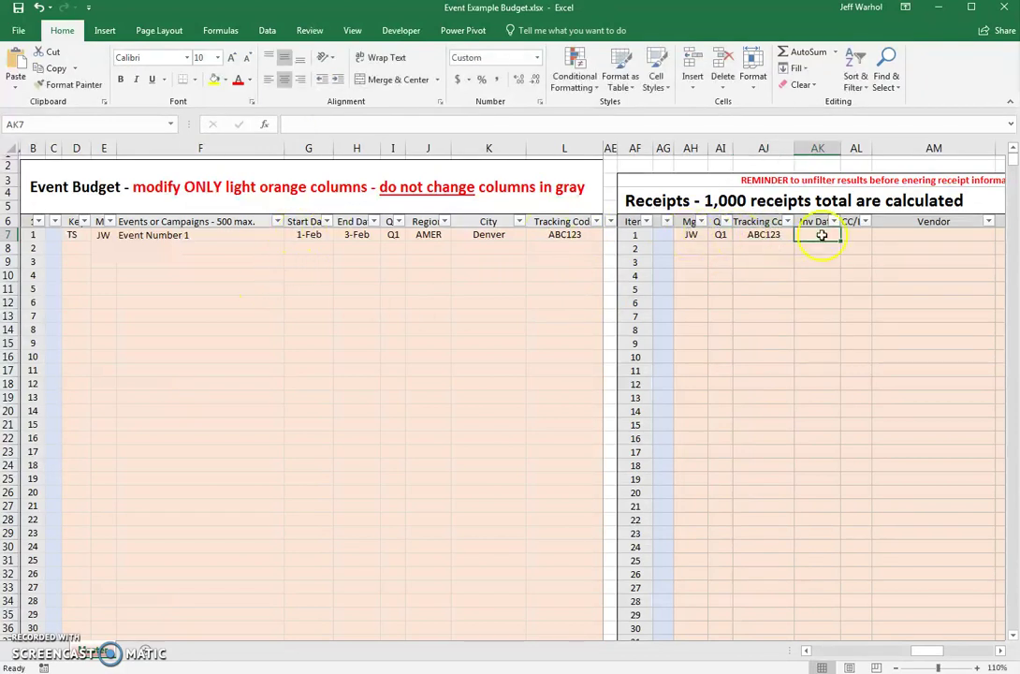
type("Jan 15")
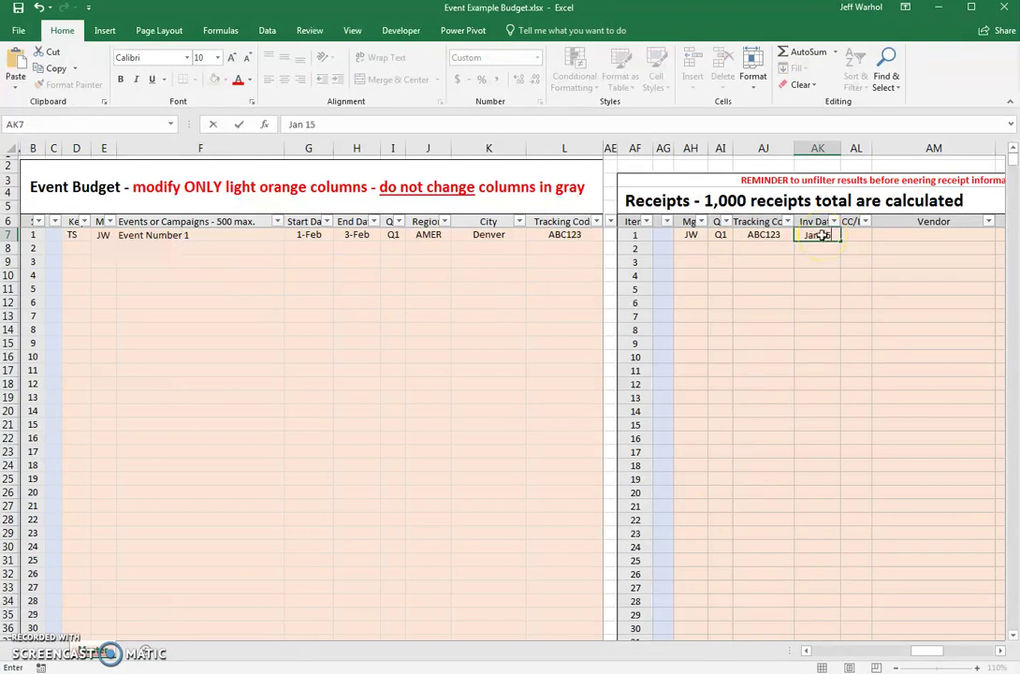
key("Tab")
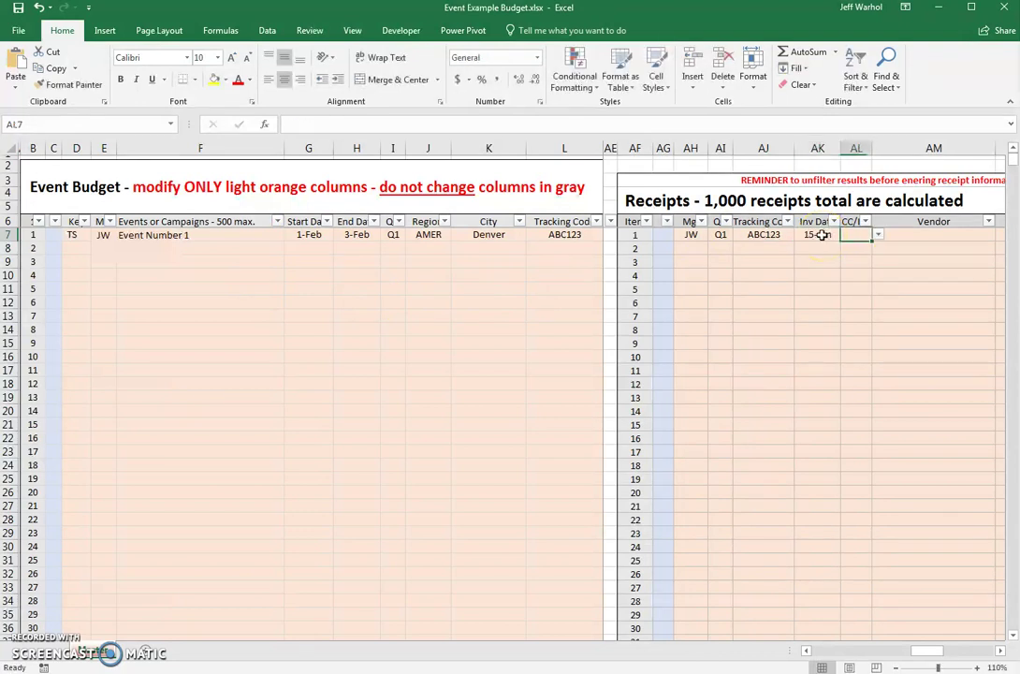
left_click(878, 234)
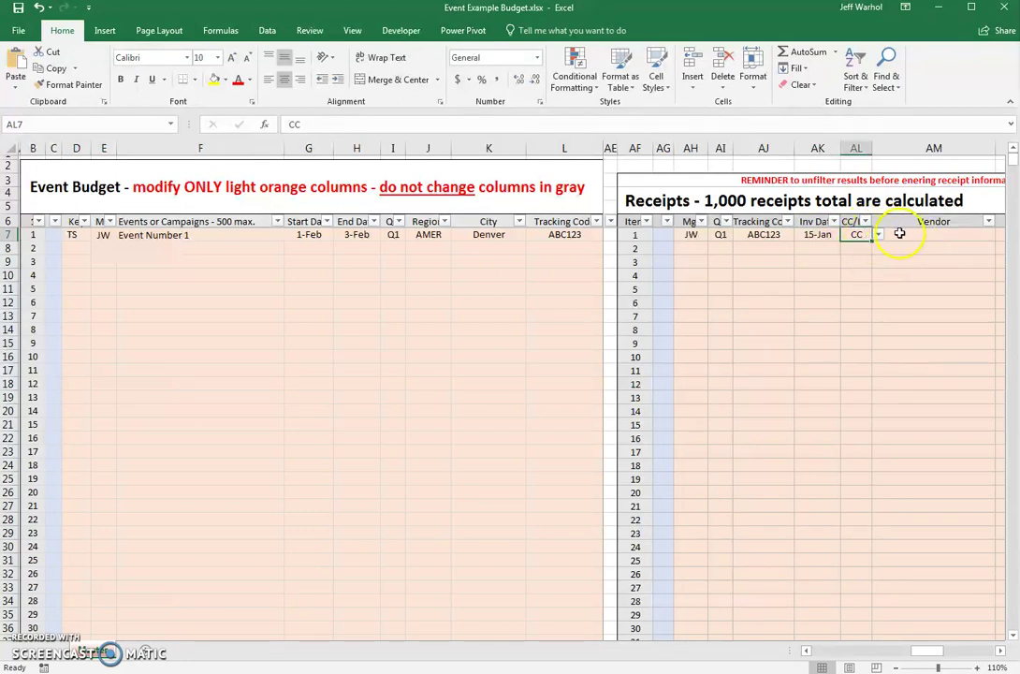
left_click(899, 233)
Step: Enter vendor Exhibit Services, reason Exhibit Setup and amount 1,000 for the receipt
type("Exhibi")
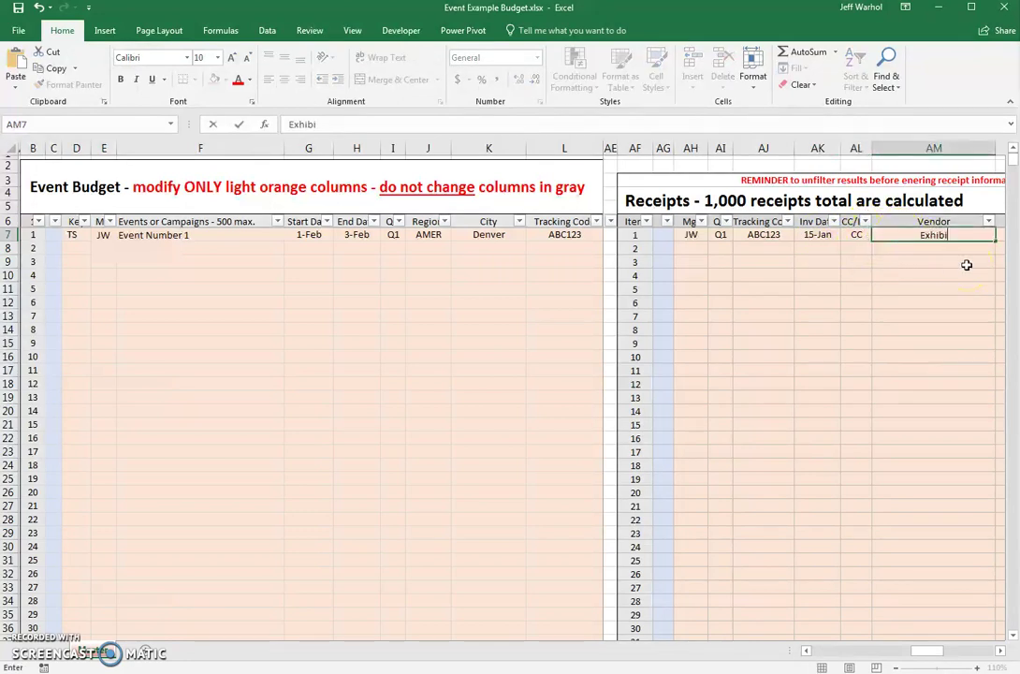
type("t Services")
key("Tab")
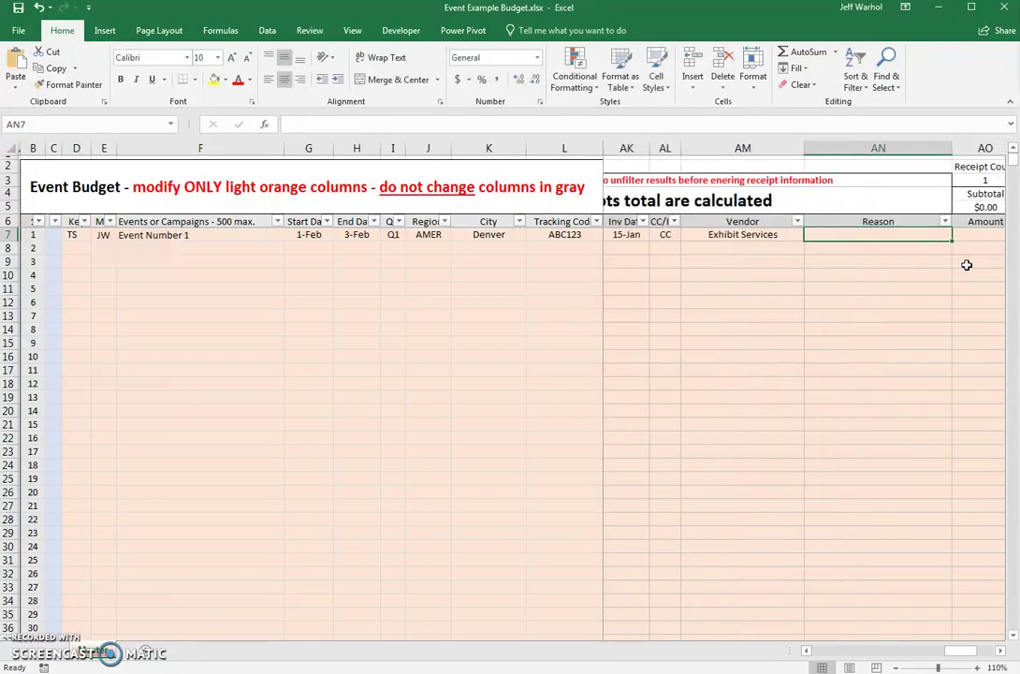
type("Exhibit Setup")
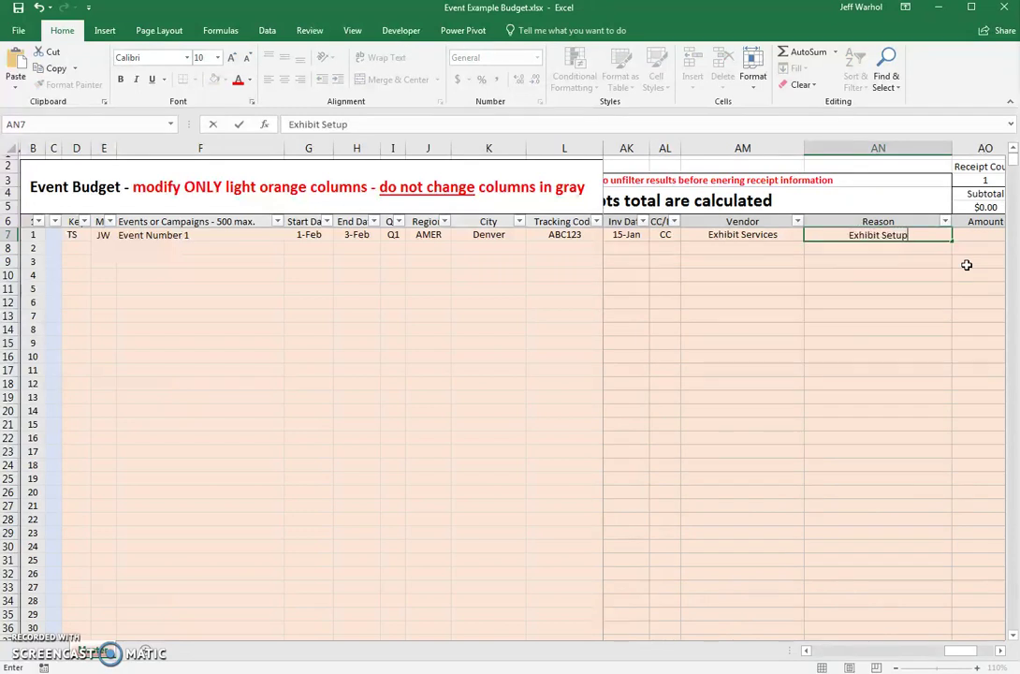
key("Tab")
type("1")
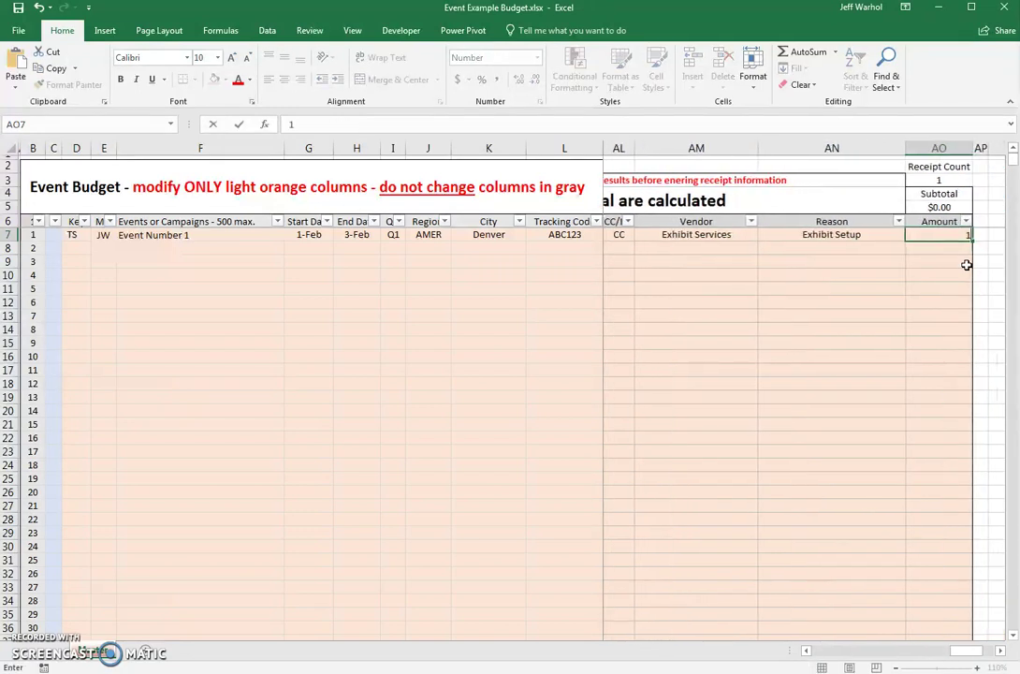
key("Return")
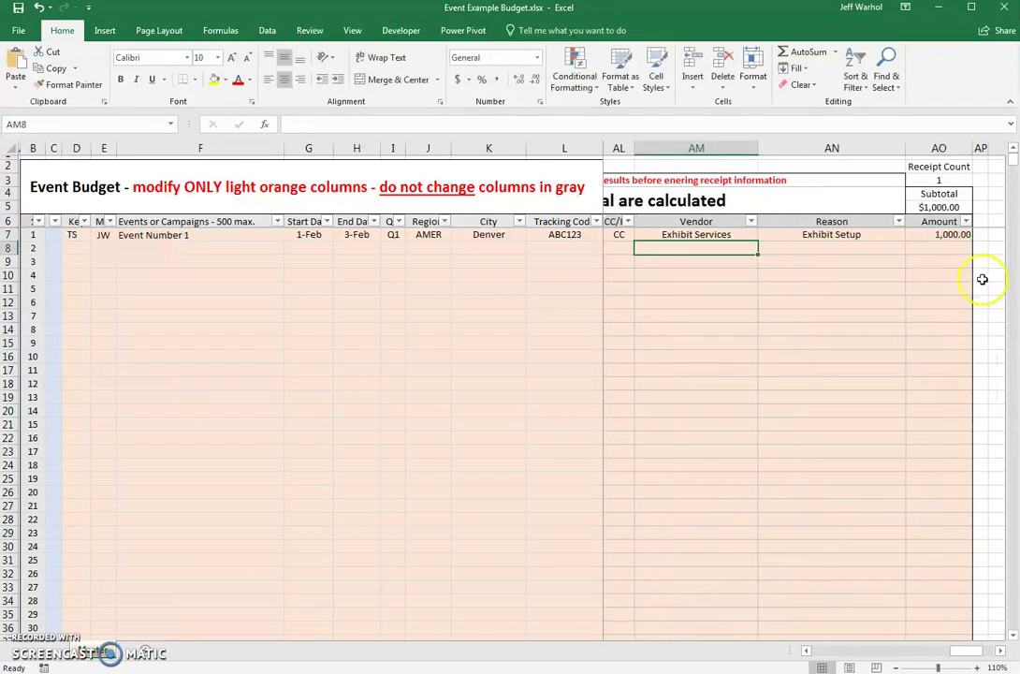
left_click(952, 235)
left_click(938, 288)
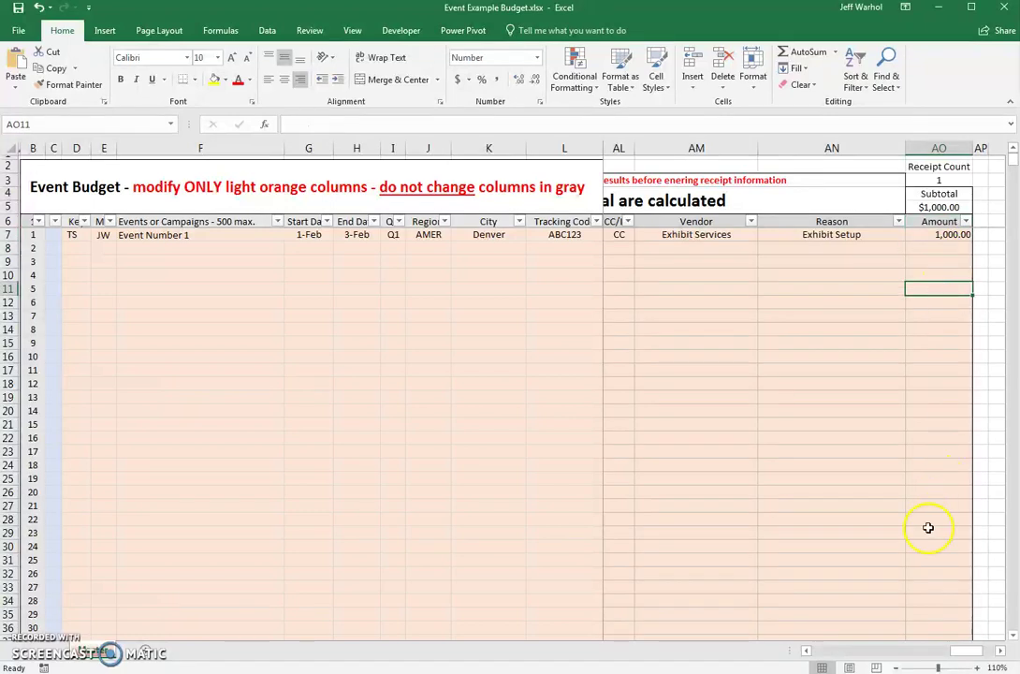
left_click_drag(968, 649, 820, 649)
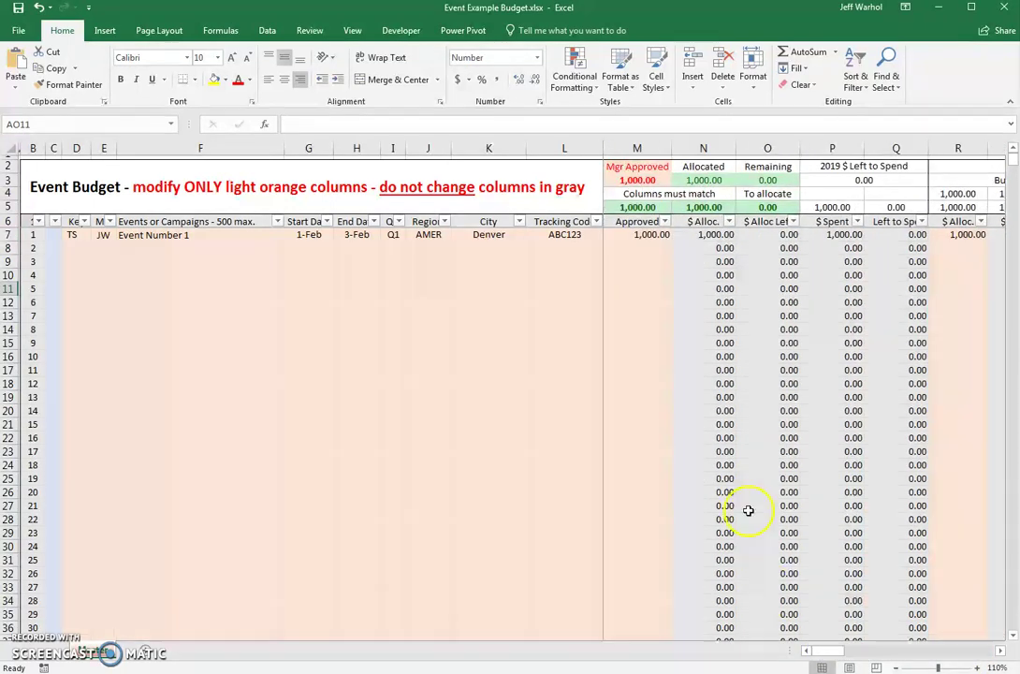
left_click(646, 235)
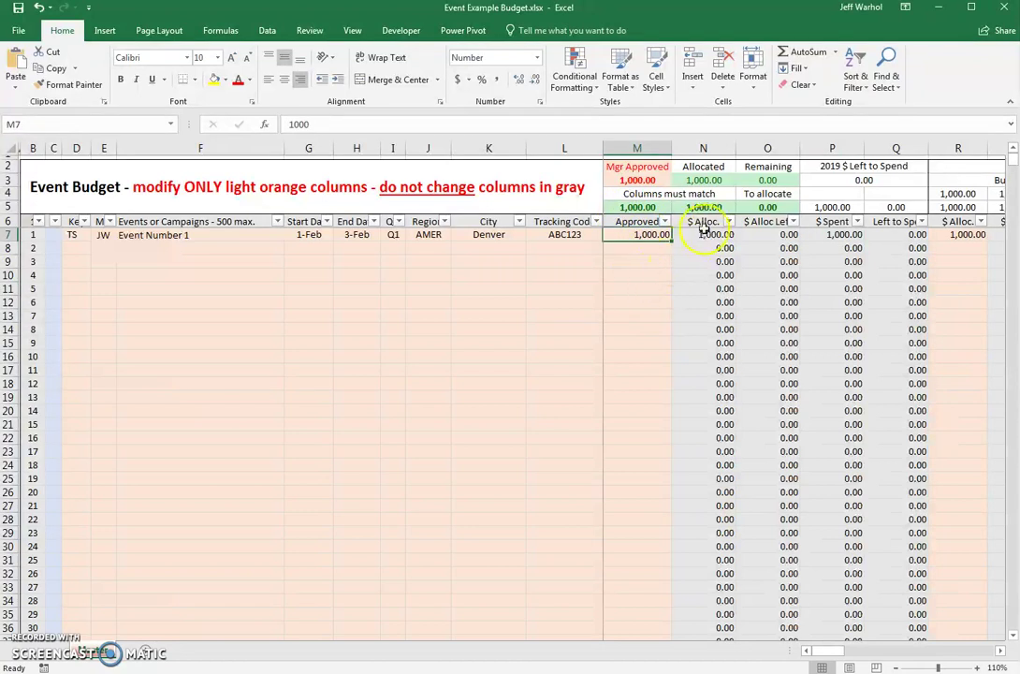
key("Right")
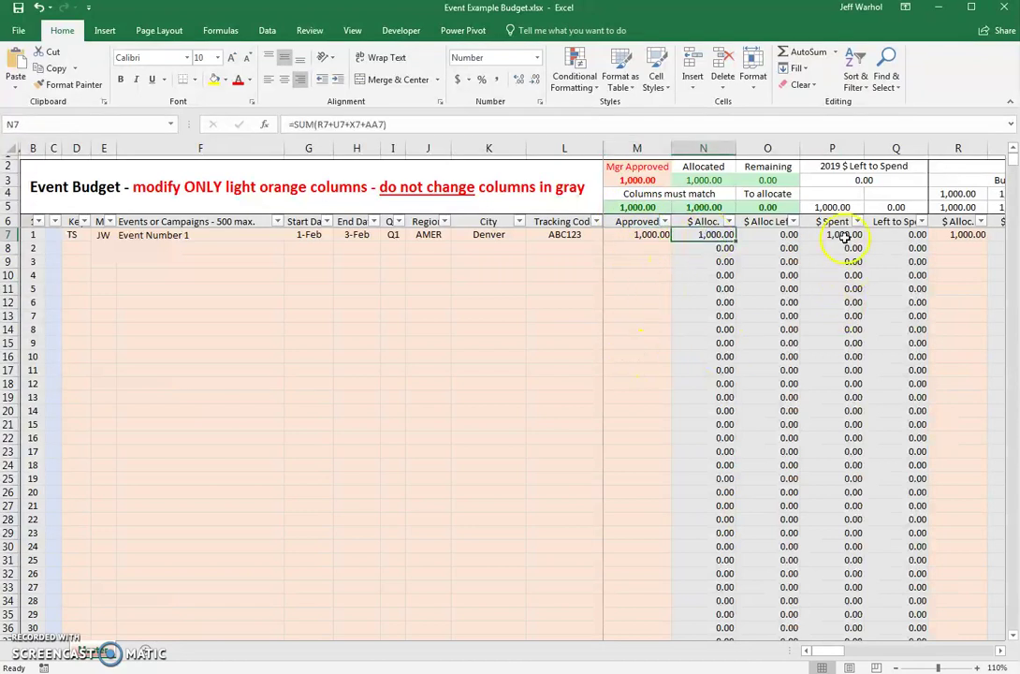
left_click(902, 235)
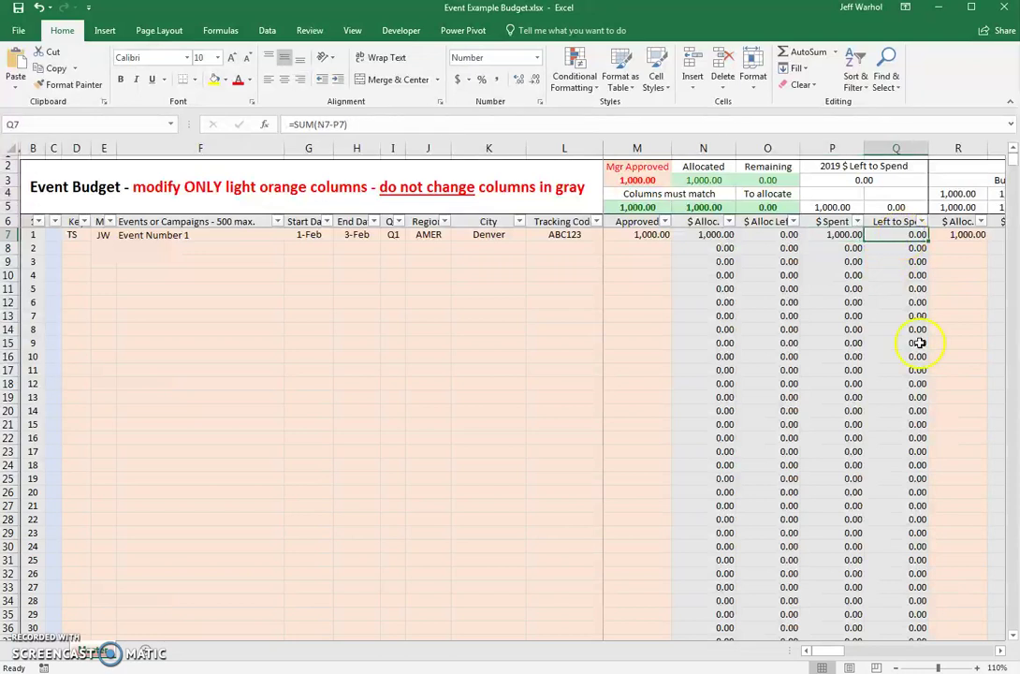
left_click(962, 288)
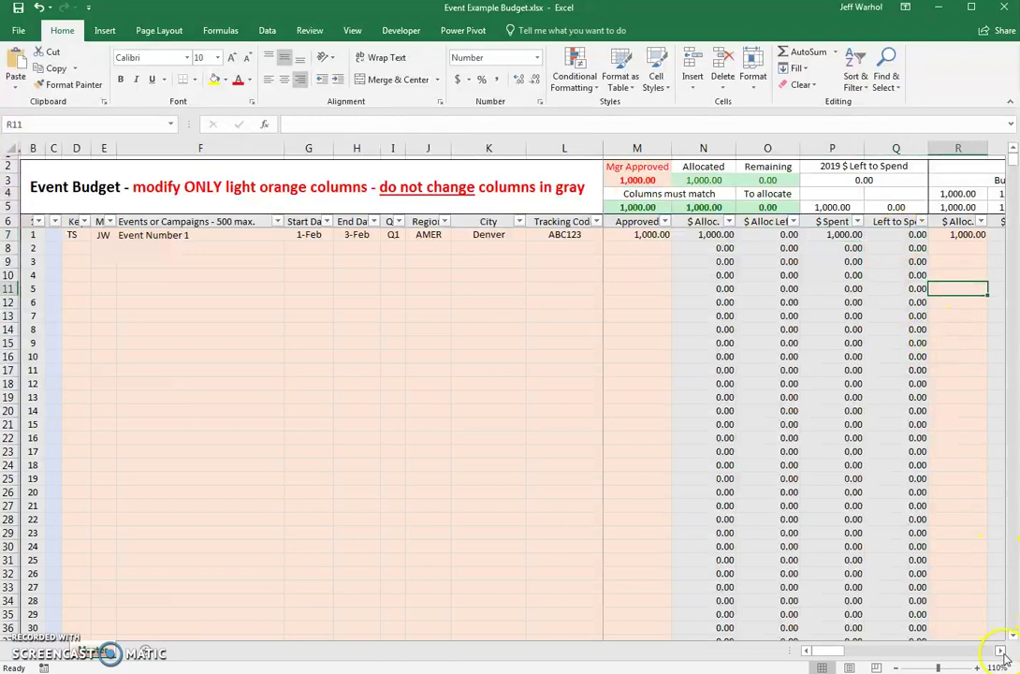
scroll(857, 562, "right", 2)
left_click(888, 181)
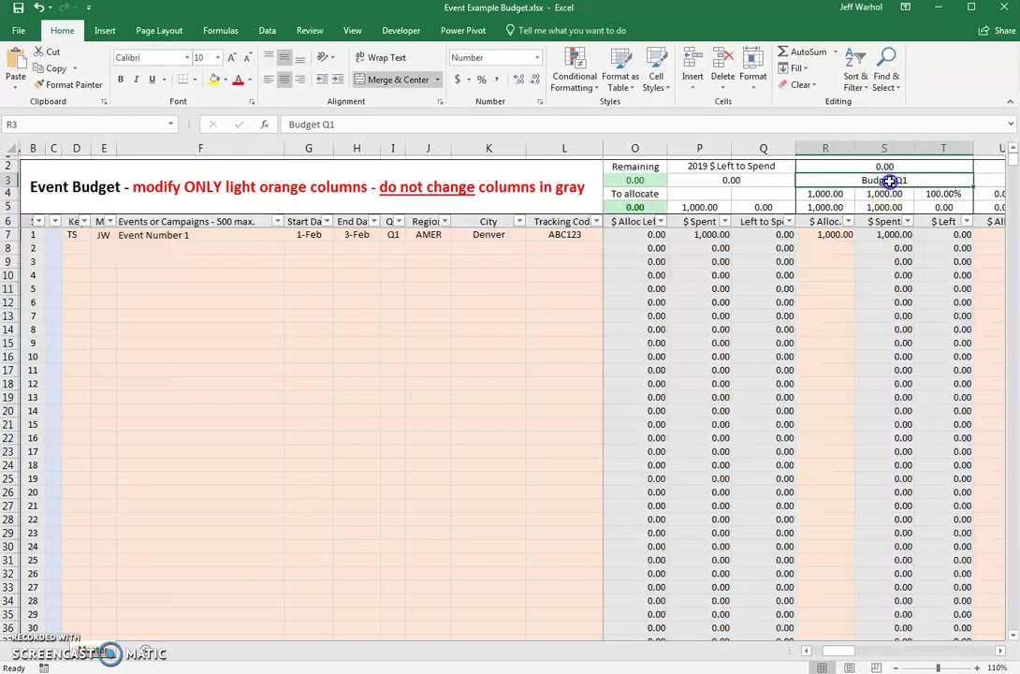
left_click(832, 235)
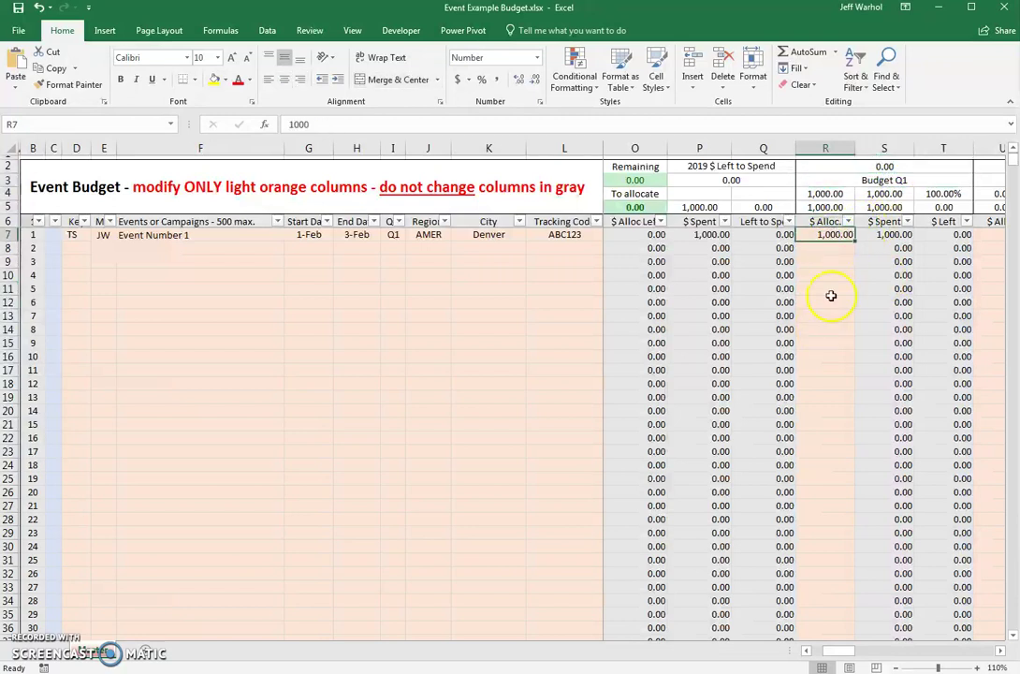
left_click(887, 235)
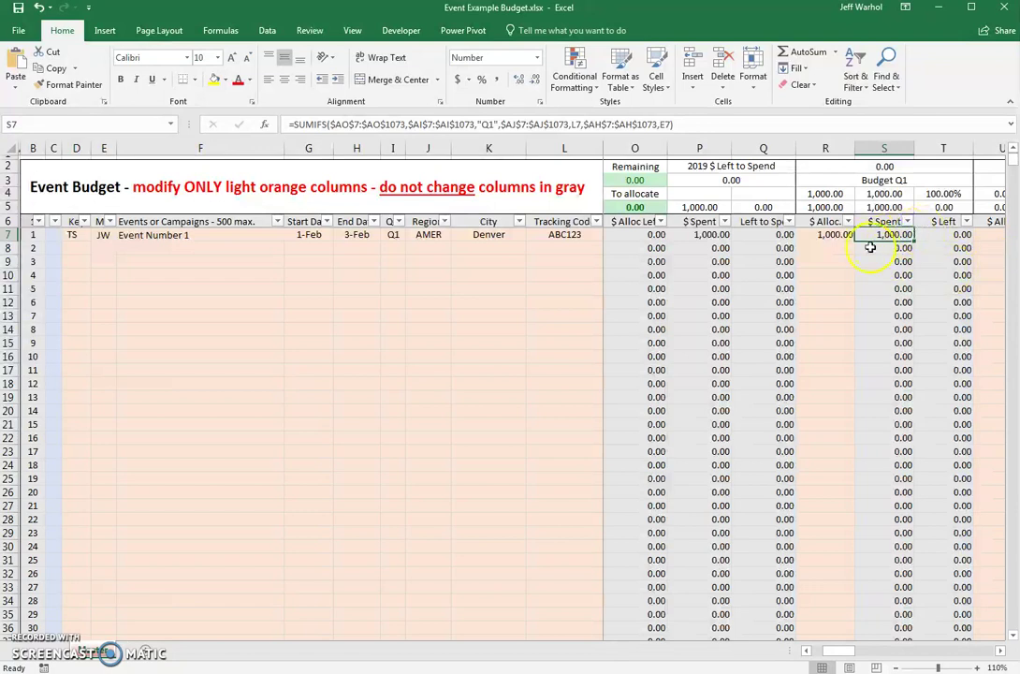
left_click(826, 275)
left_click(948, 235)
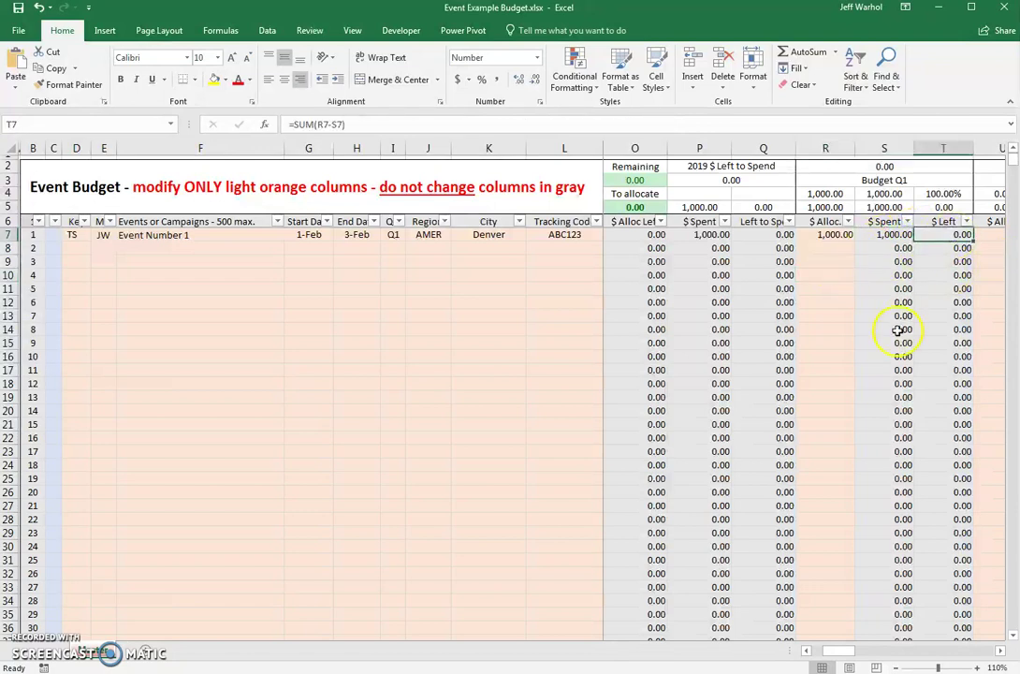
left_click(835, 321)
left_click(553, 342)
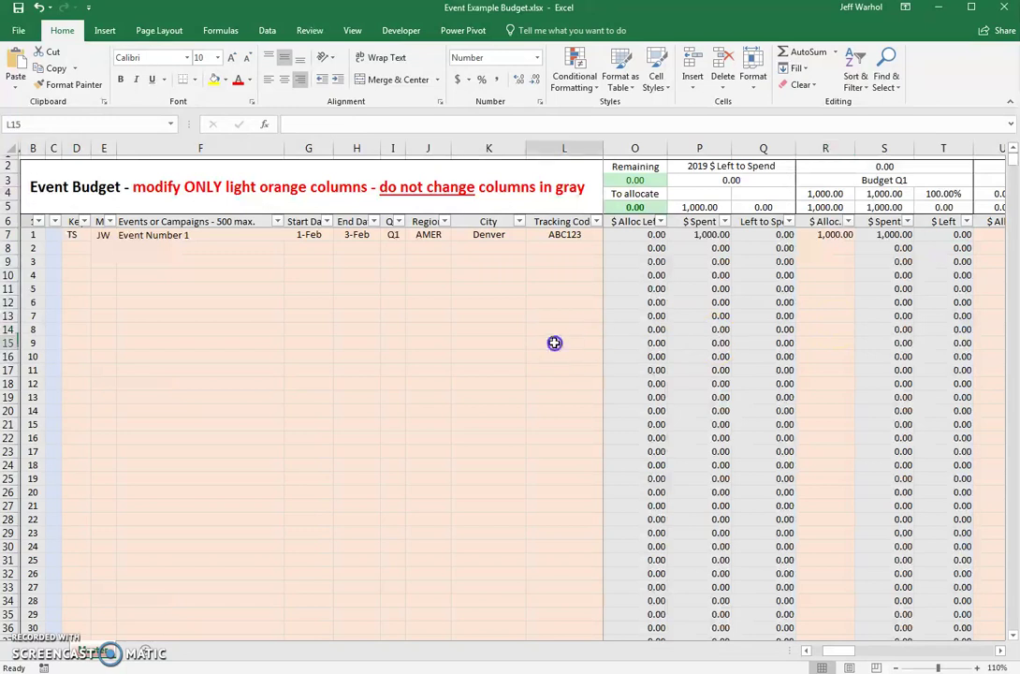
left_click_drag(842, 652, 822, 652)
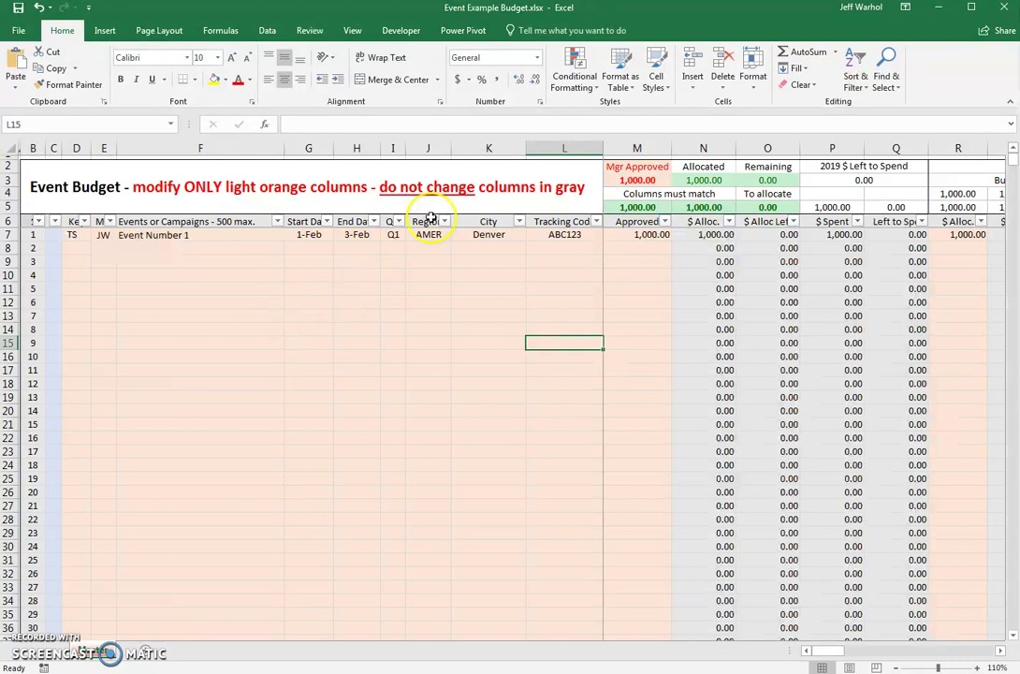
Step: Raise the Mgr Approved total in M3 to 10,000,000
left_click(634, 181)
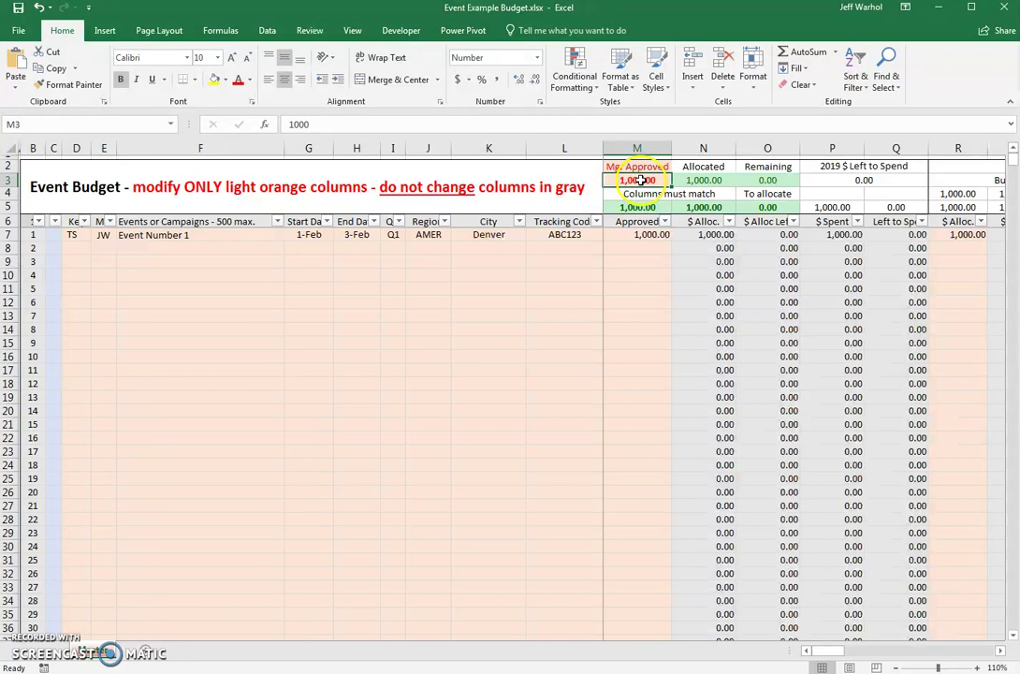
type("1,000,000")
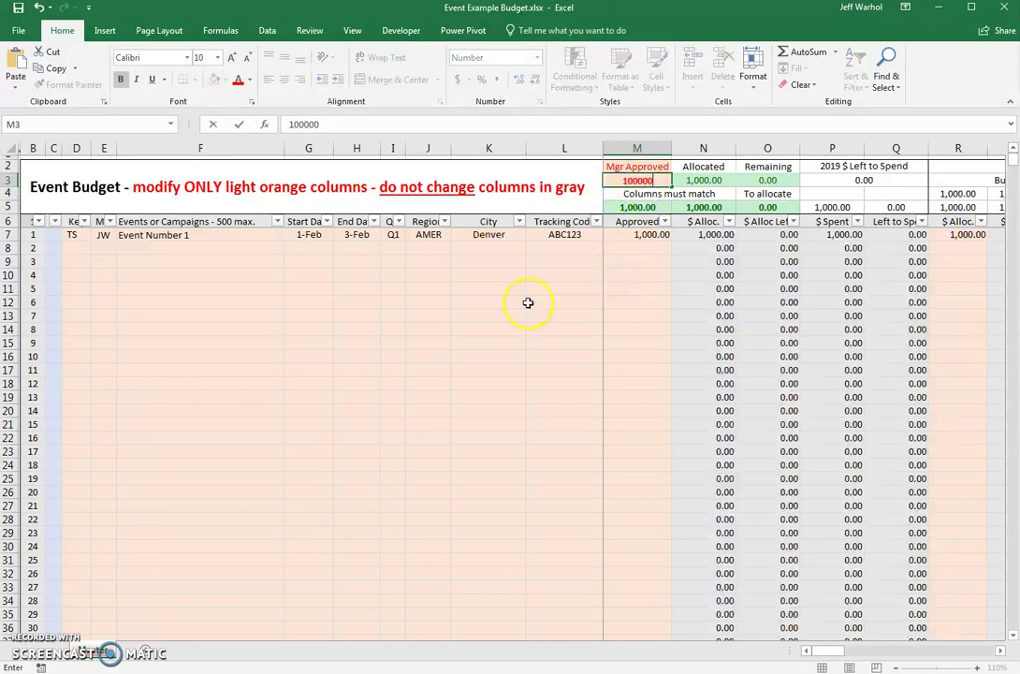
left_click(528, 302)
left_click(642, 180)
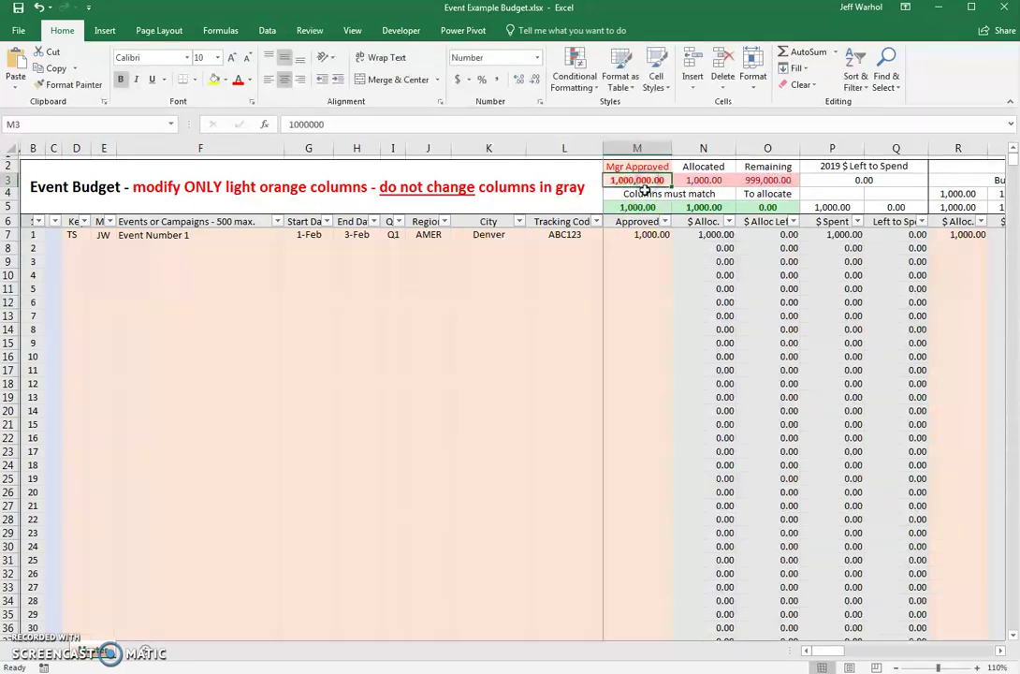
double_click(645, 181)
type("0")
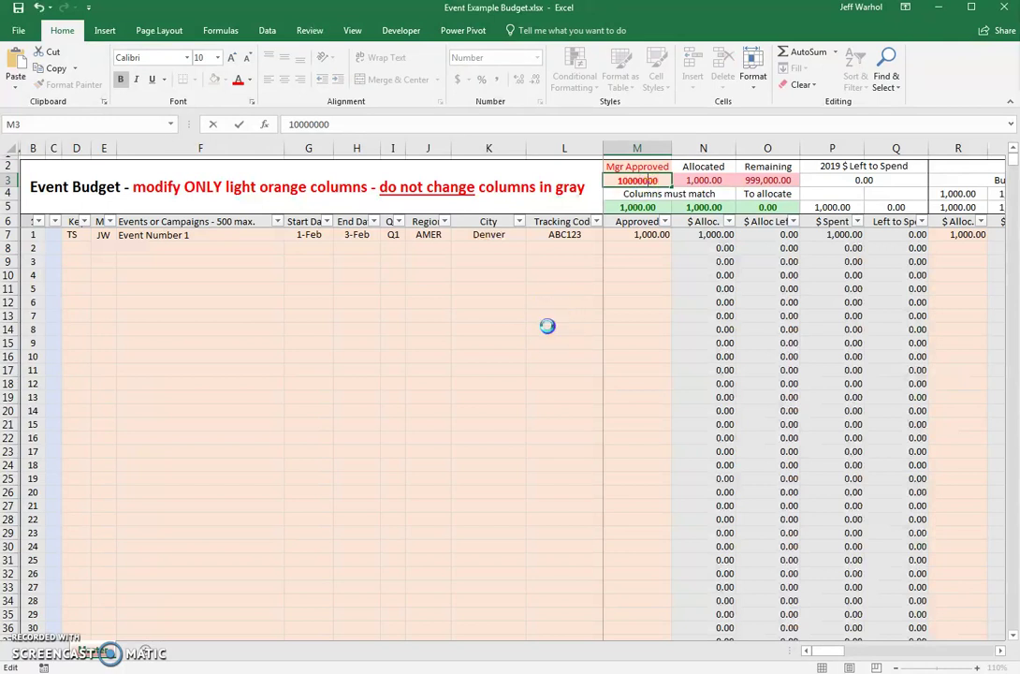
left_click(547, 328)
Step: Enter test approved amounts of 5,000 and 22,000 for event rows 2 and 3
left_click(655, 235)
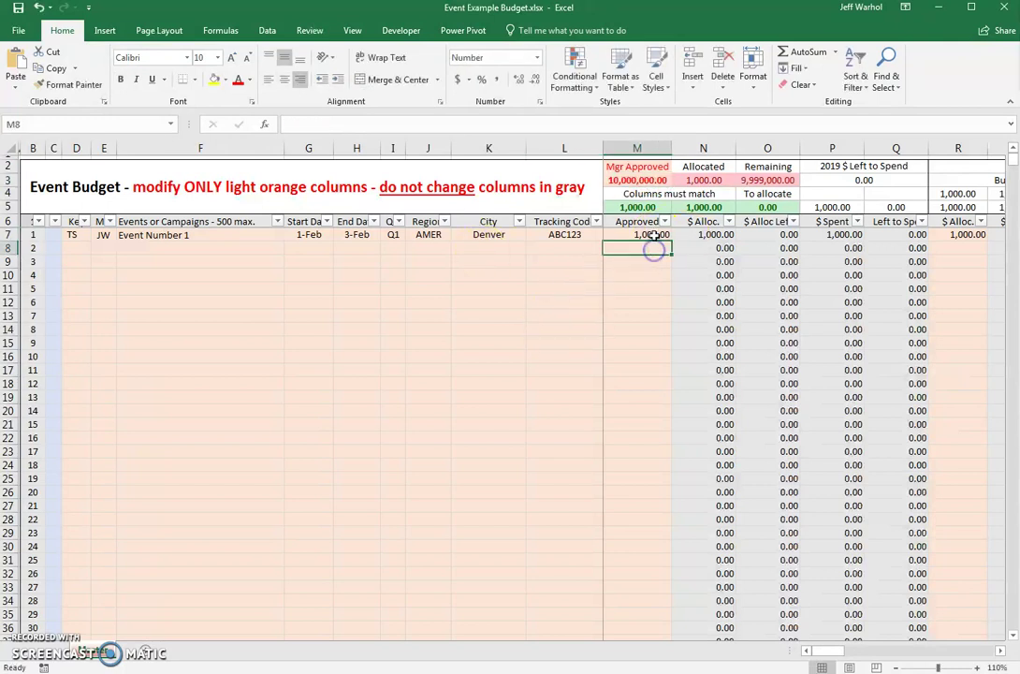
left_click_drag(654, 247, 635, 410)
left_click(633, 460)
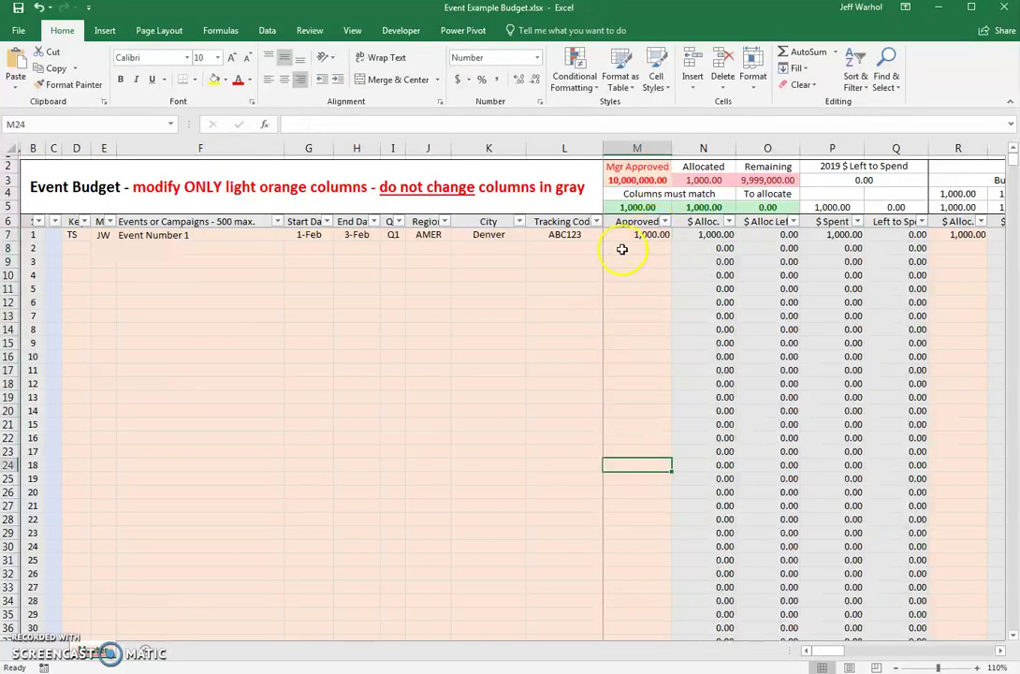
left_click(622, 249)
type("5000")
key("Return")
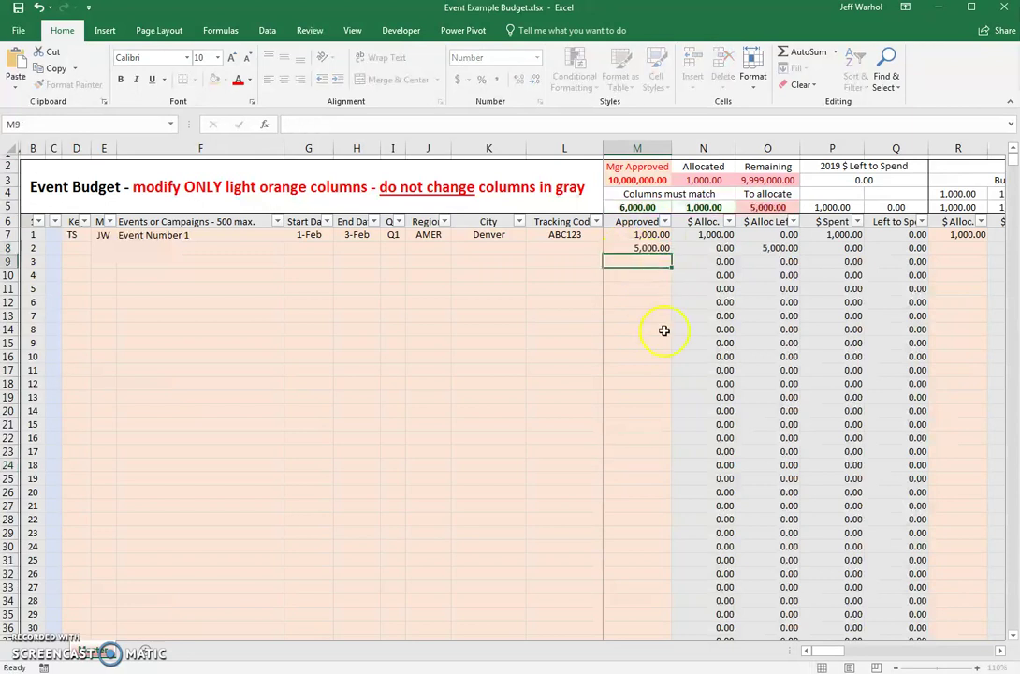
type("22,000")
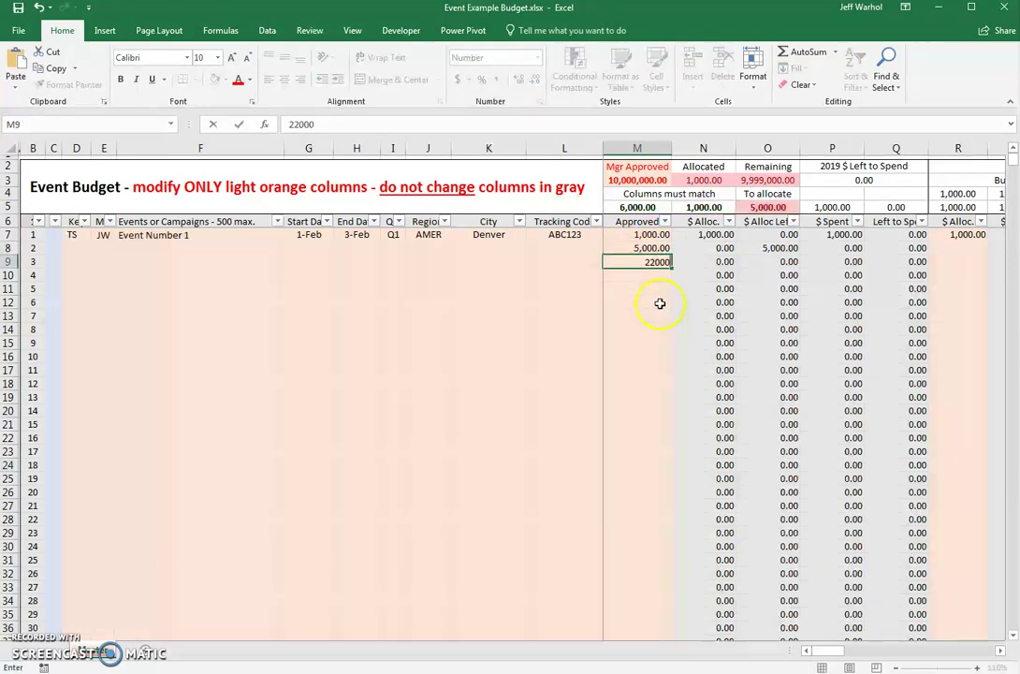
key("Return")
left_click_drag(654, 234, 646, 437)
left_click(629, 482)
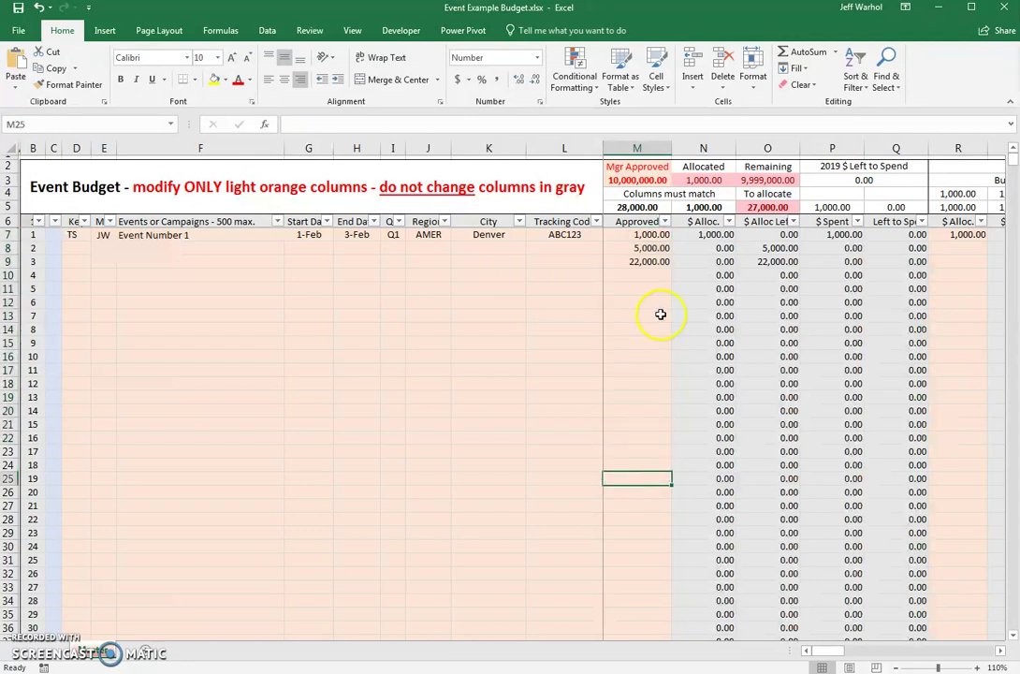
left_click(631, 179)
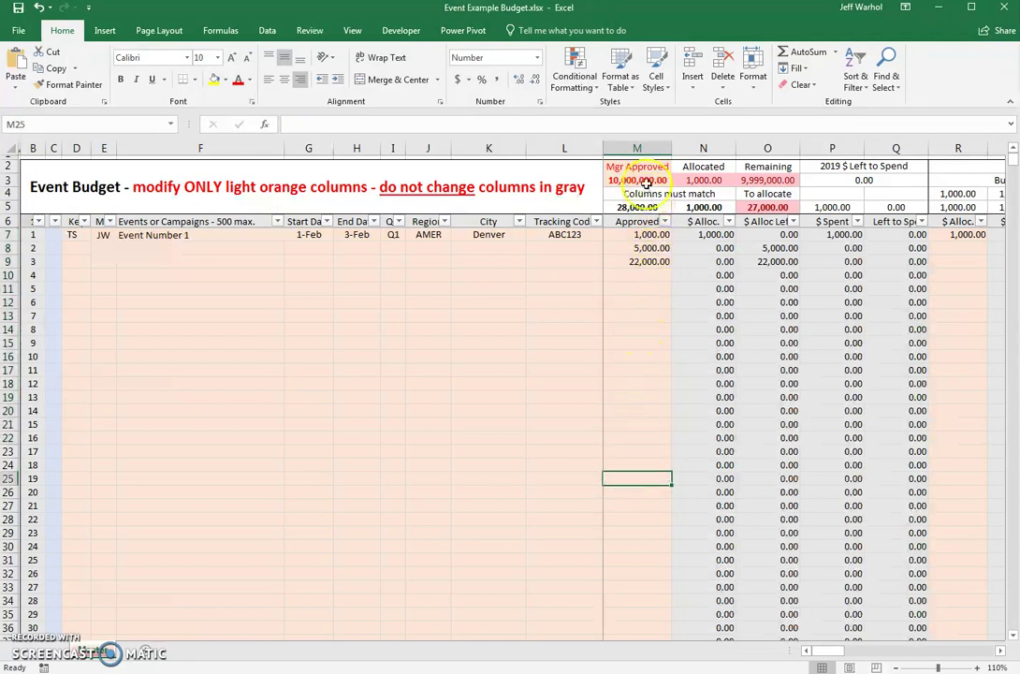
left_click(632, 302)
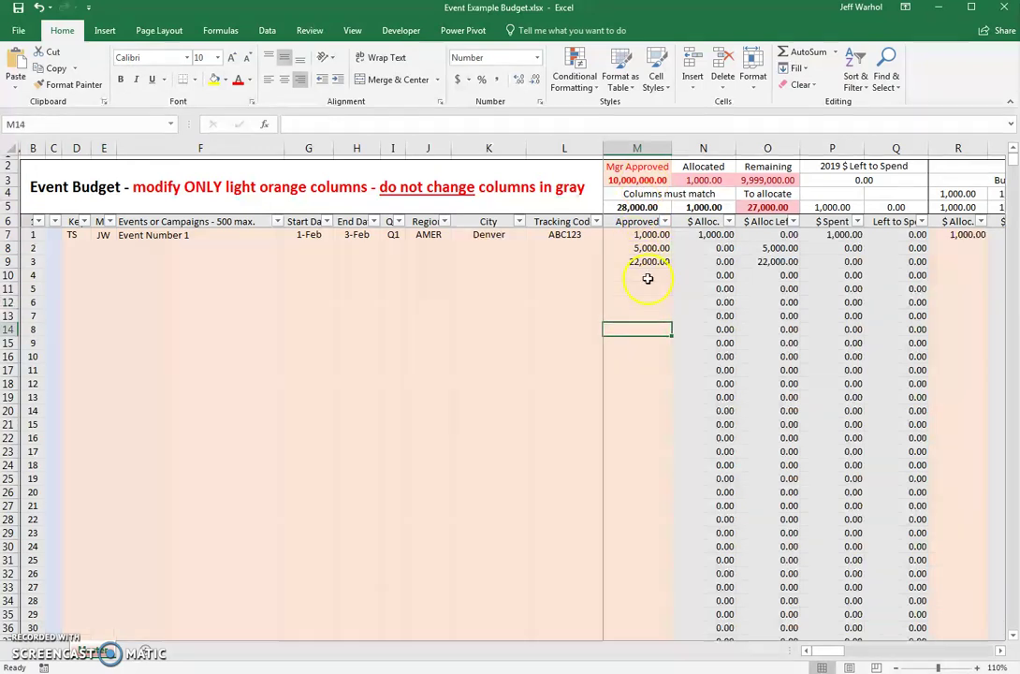
Step: Delete the 5,000 and 22,000 test approvals from M8:M9
left_click_drag(649, 285, 653, 250)
key("Delete")
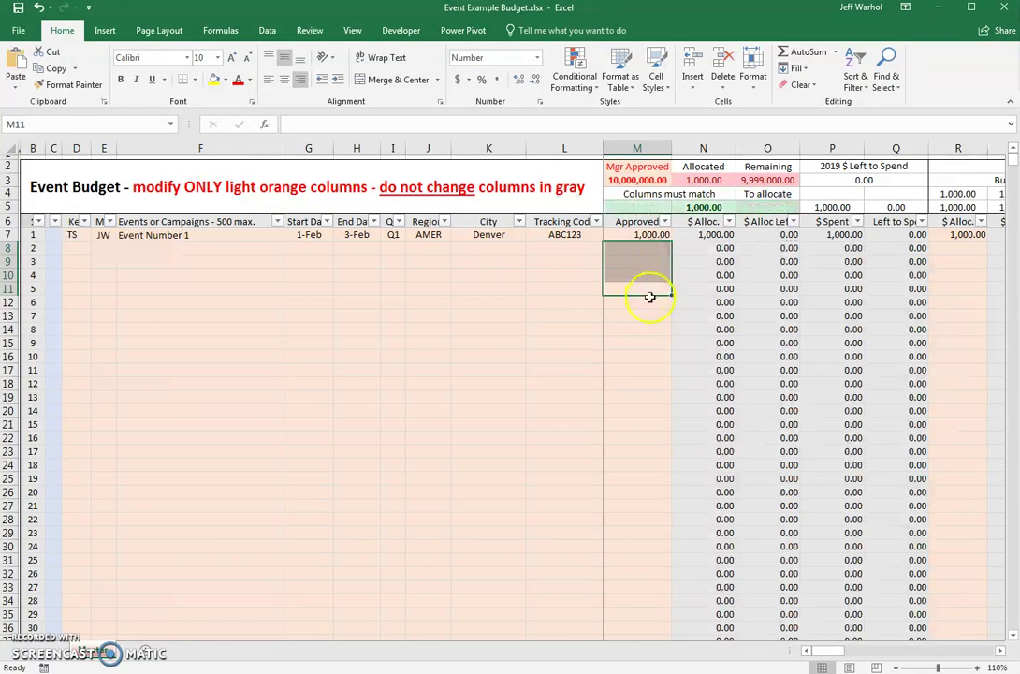
left_click(564, 339)
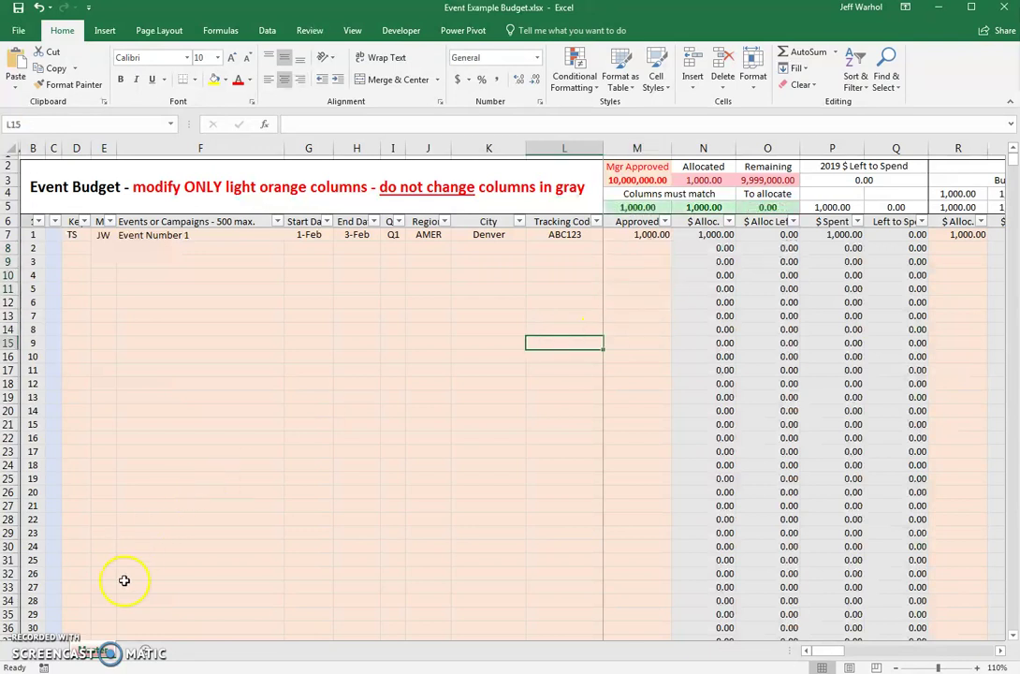